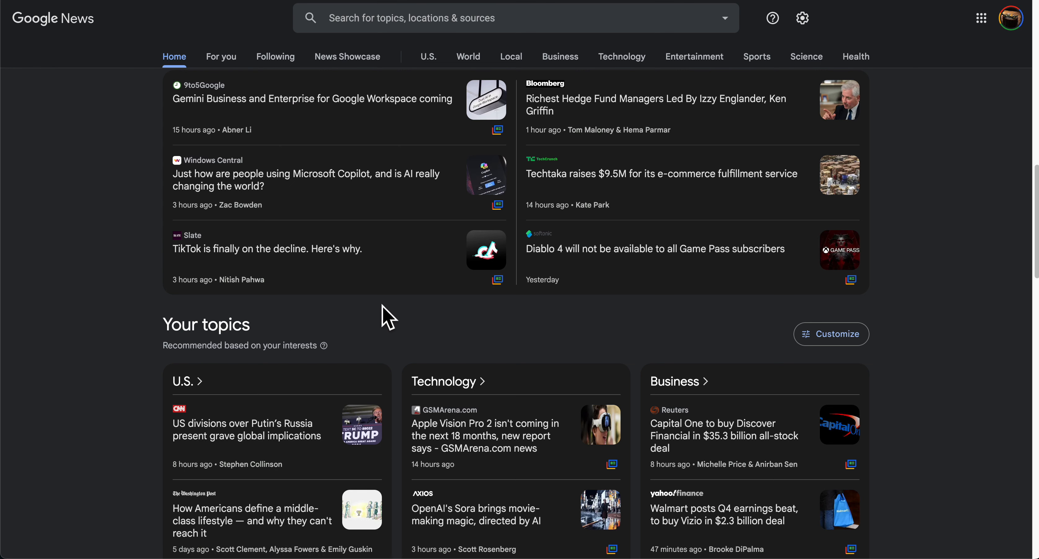
# - Open Slate's "TikTok is finally on the decline" article, dismiss the ad blocker notice, and copy the article from its headline down
pyautogui.click(354, 248)
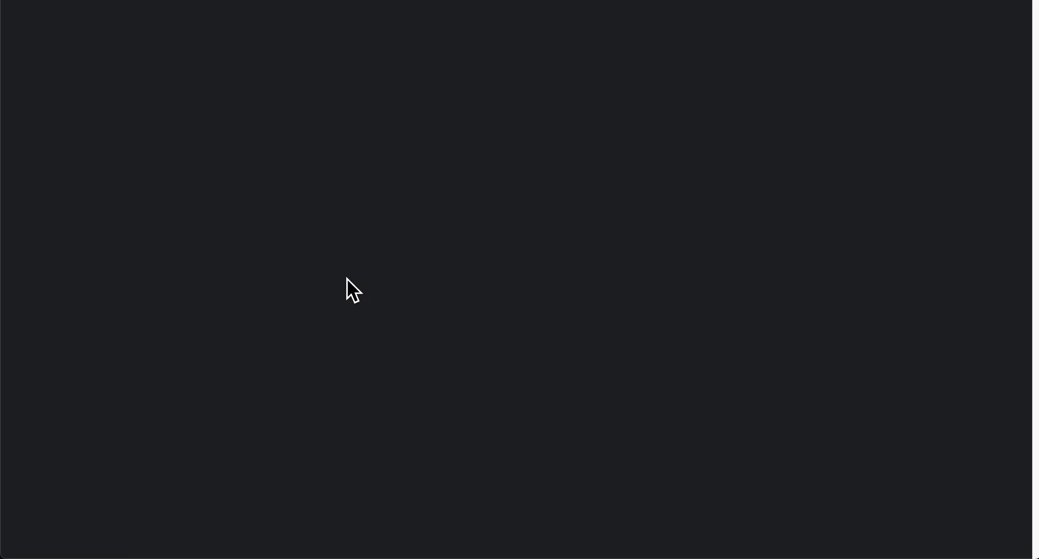
pyautogui.scroll(-3, 201, 331)
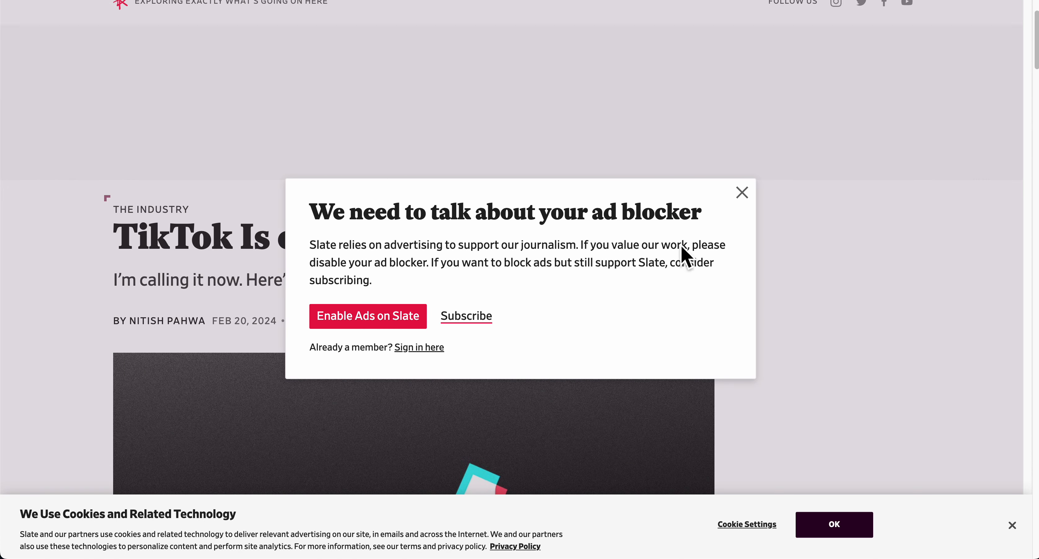
pyautogui.click(741, 193)
pyautogui.moveTo(121, 238); pyautogui.dragTo(545, 295)
pyautogui.scroll(-15, 441, 370)
pyautogui.scroll(-15, 445, 372)
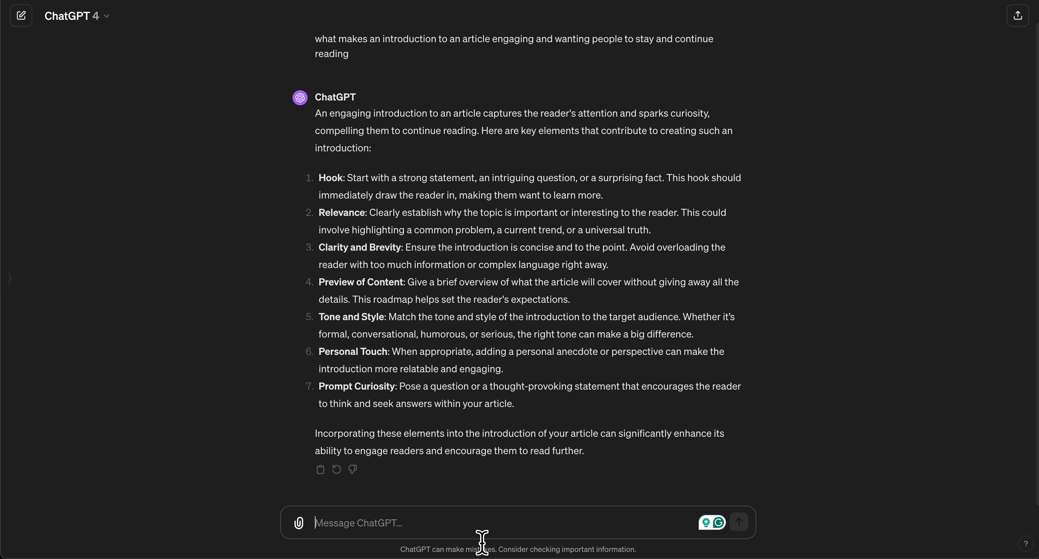
# - Switch to ChatGPT and write the prompt "what makes this article introduction engaging and wanting people to stay and continue reading."
pyautogui.click(481, 532)
pyautogui.write('what')
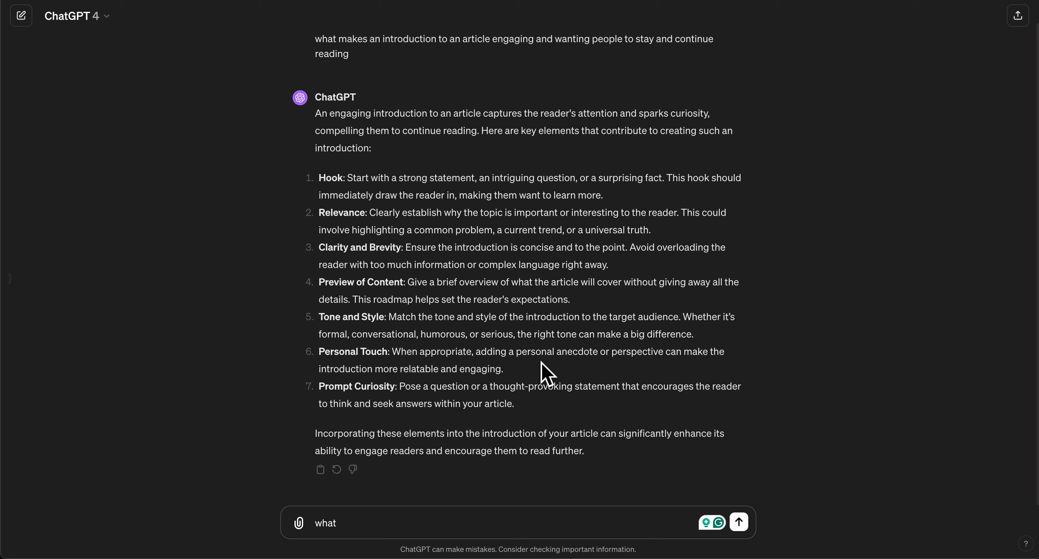
pyautogui.write('makes this article introduction engaging and want')
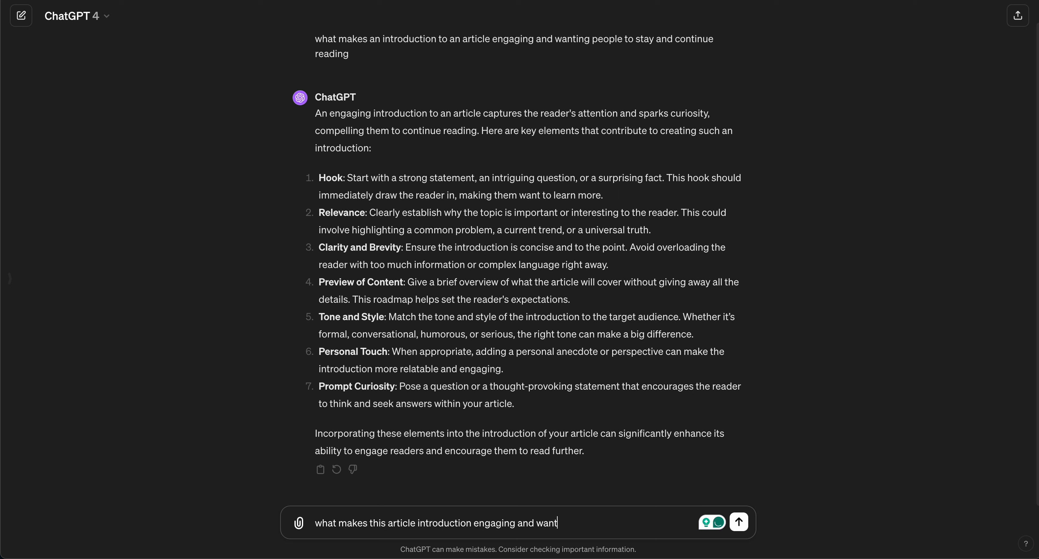
pyautogui.write('ing people to say and contin')
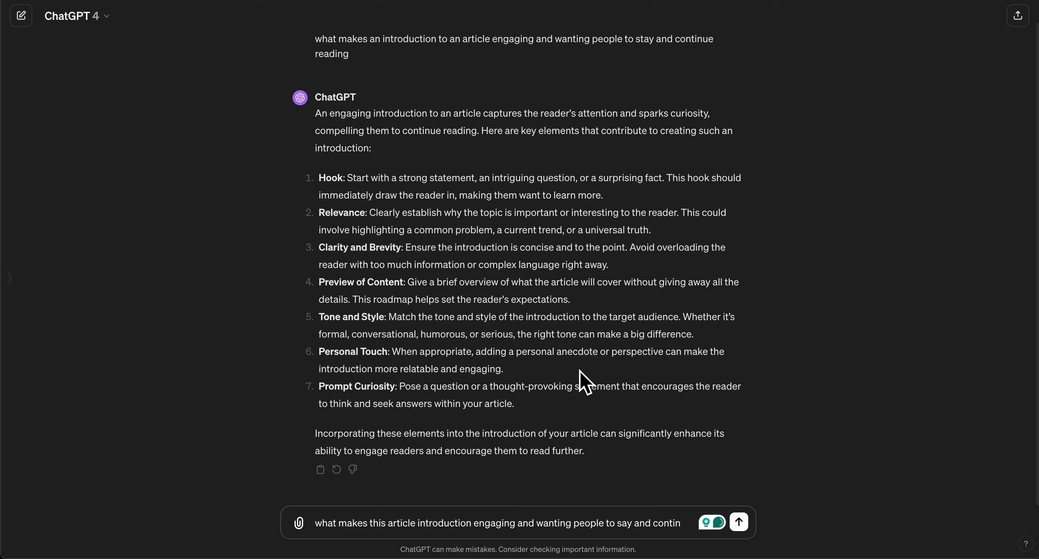
pyautogui.click(624, 528)
pyautogui.write('t')
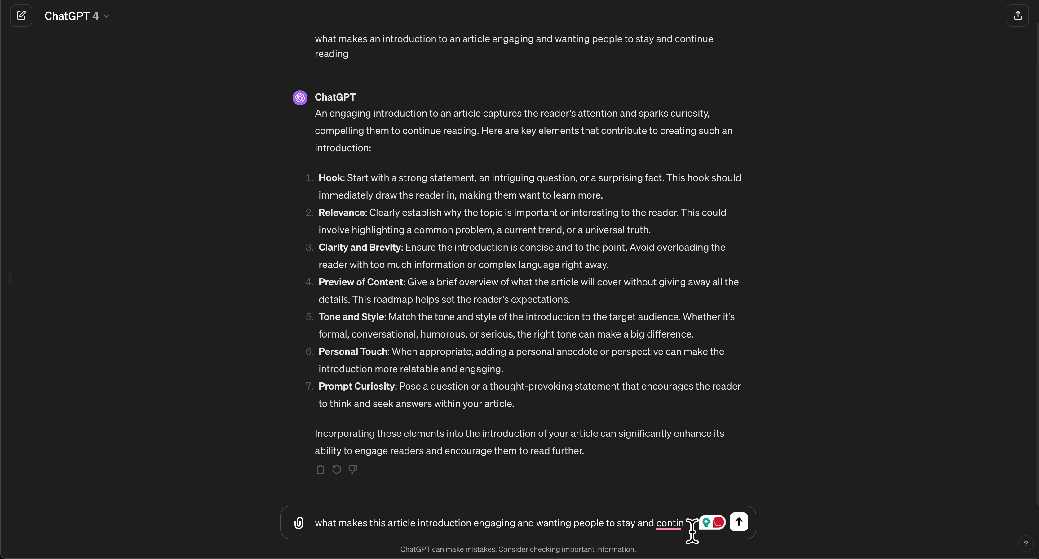
pyautogui.click(690, 529)
pyautogui.write('ue reading. ')
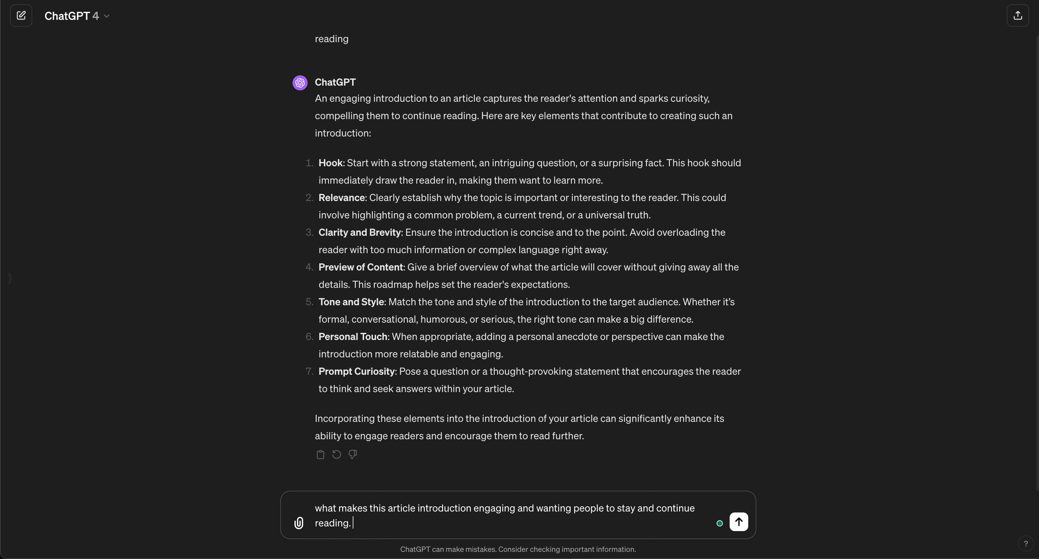
# - Add "here is the article:" followed by the copied TikTok article to the prompt and send it
pyautogui.write('here is the article:')
pyautogui.hotkey('ctrl', 'v')
pyautogui.press('Return')
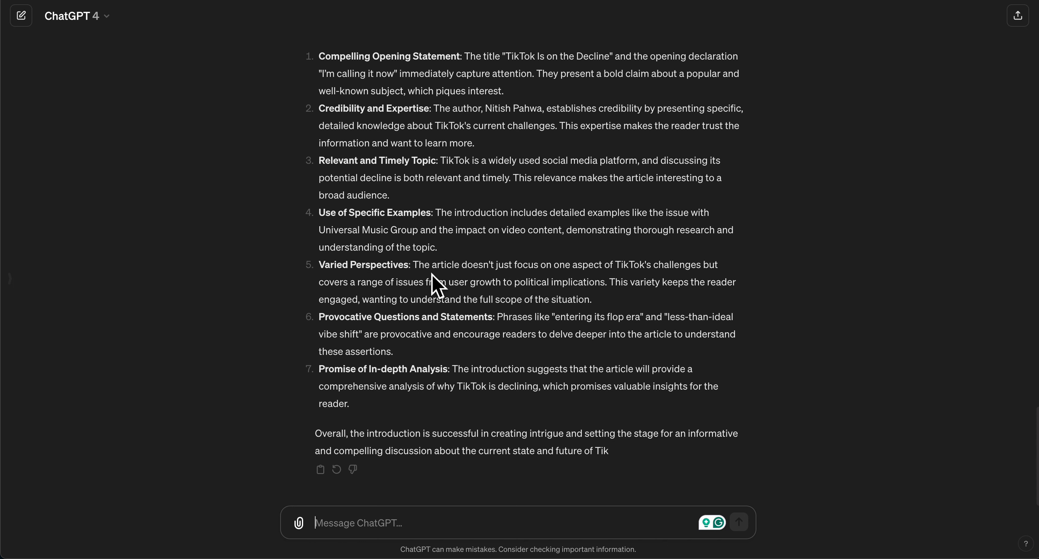
# - Review the response's numbered list of elements that make the TikTok article's introduction engaging
pyautogui.scroll(1, 431, 273)
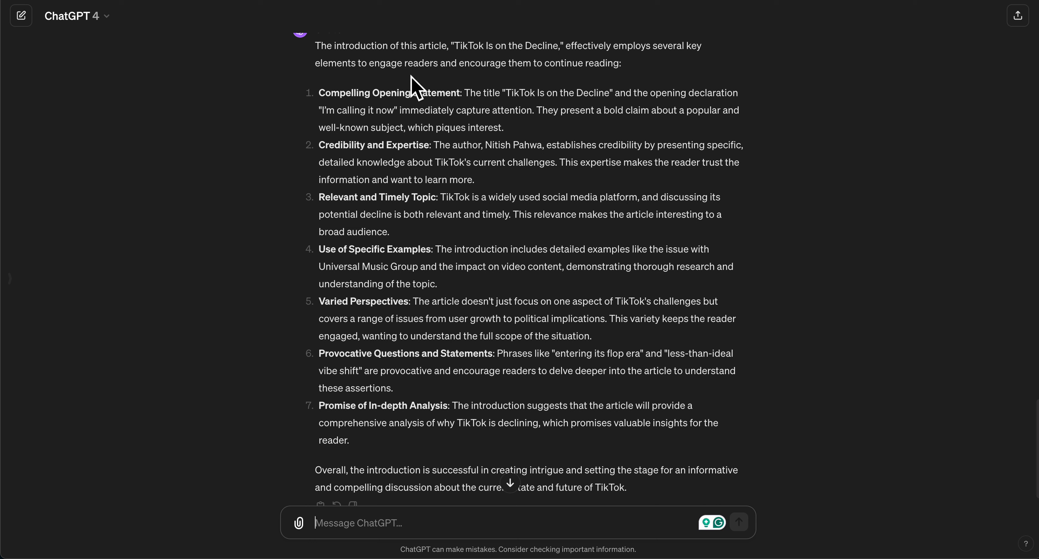
pyautogui.moveTo(320, 94); pyautogui.dragTo(502, 113)
pyautogui.click(435, 232)
pyautogui.moveTo(313, 141); pyautogui.dragTo(550, 186)
pyautogui.click(487, 250)
pyautogui.moveTo(509, 301); pyautogui.dragTo(513, 301)
pyautogui.scroll(-1, 403, 336)
pyautogui.scroll(3, 428, 349)
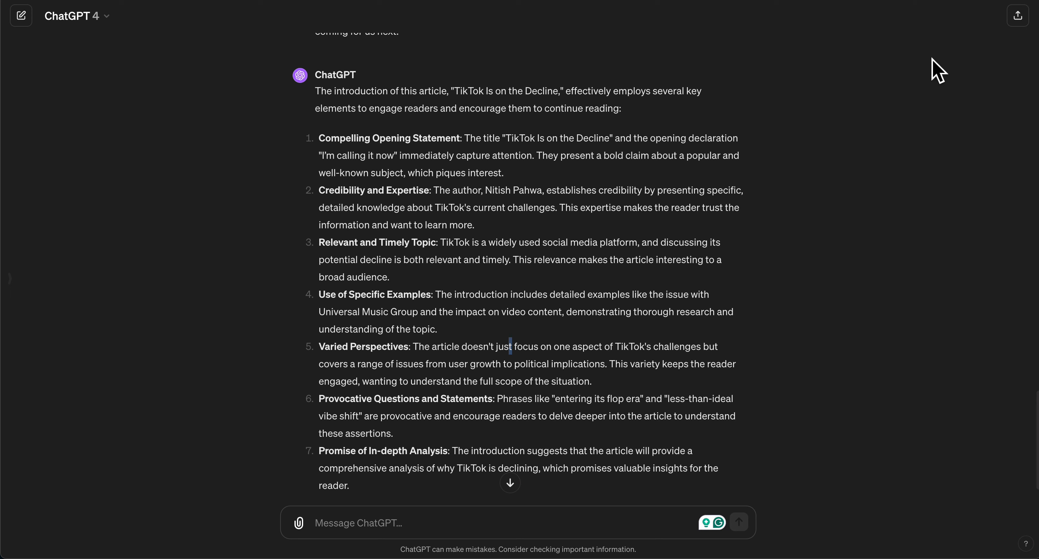
# - Switch to Google News, open the Windows Central article about how people use Microsoft Copilot, and select its text from the headline down
pyautogui.click(585, 0)
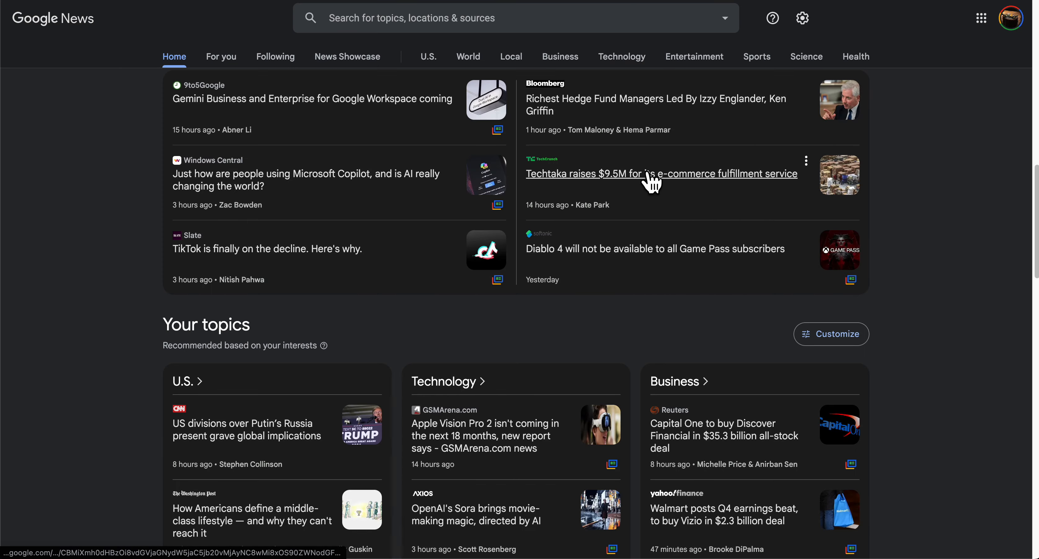
pyautogui.click(371, 183)
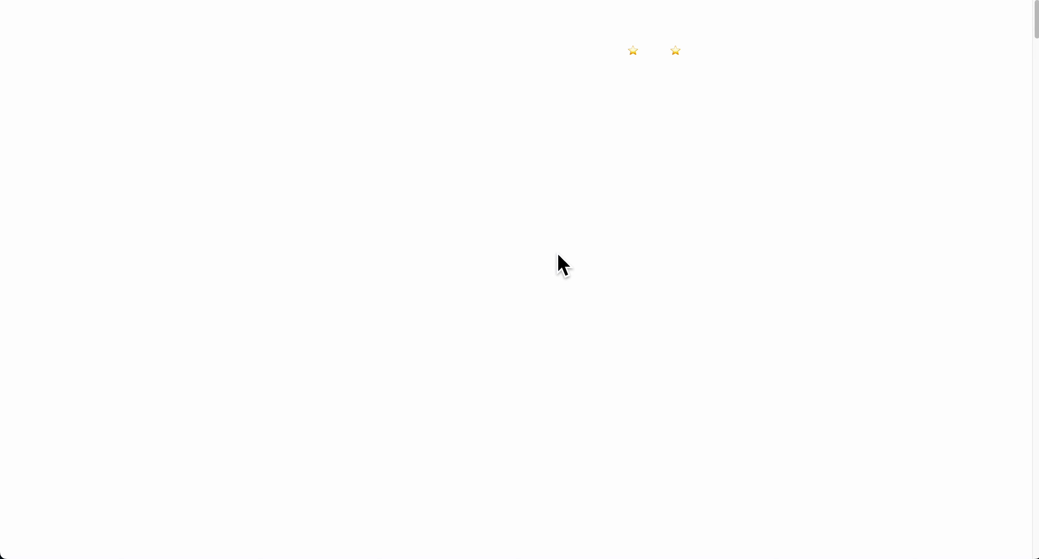
pyautogui.scroll(-1, 480, 260)
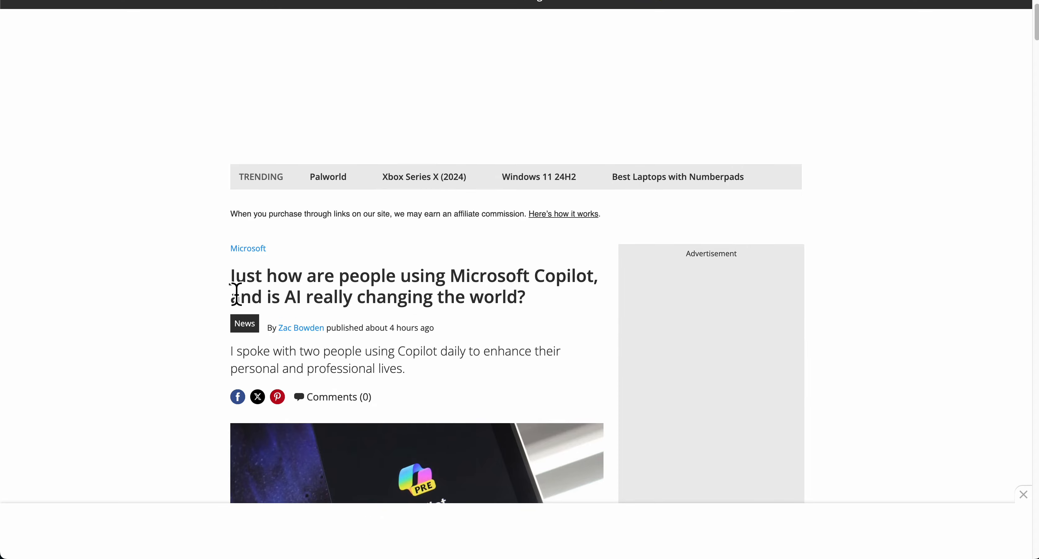
pyautogui.scroll(-5, 236, 294)
pyautogui.moveTo(231, 266); pyautogui.dragTo(592, 199)
pyautogui.scroll(-15, 568, 371)
pyautogui.scroll(-15, 509, 307)
pyautogui.scroll(-15, 513, 300)
pyautogui.scroll(-20, 515, 303)
pyautogui.scroll(7, 517, 304)
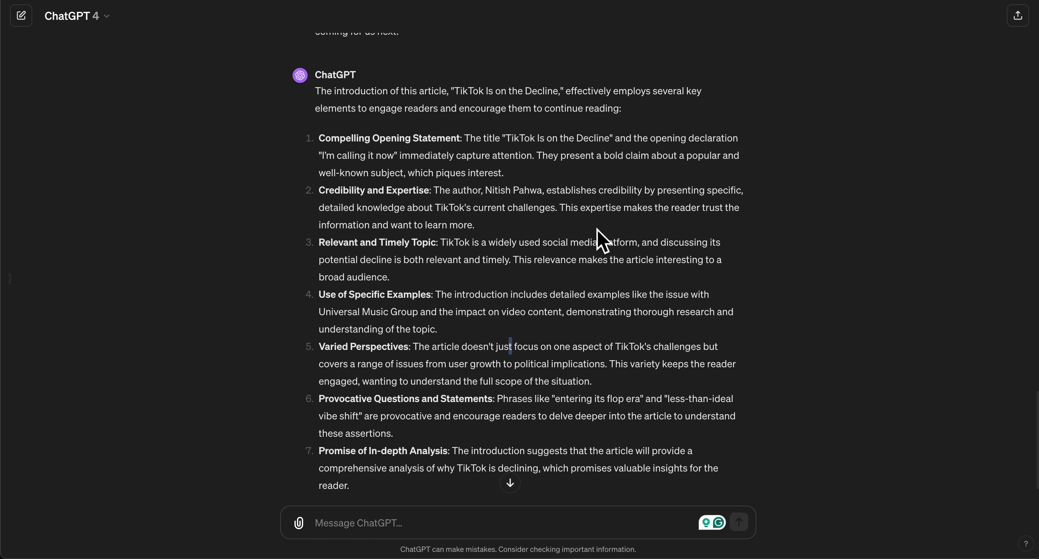
# - Switch back to ChatGPT and begin a message with "i need this introduction to be better."
pyautogui.click(495, 549)
pyautogui.click(538, 534)
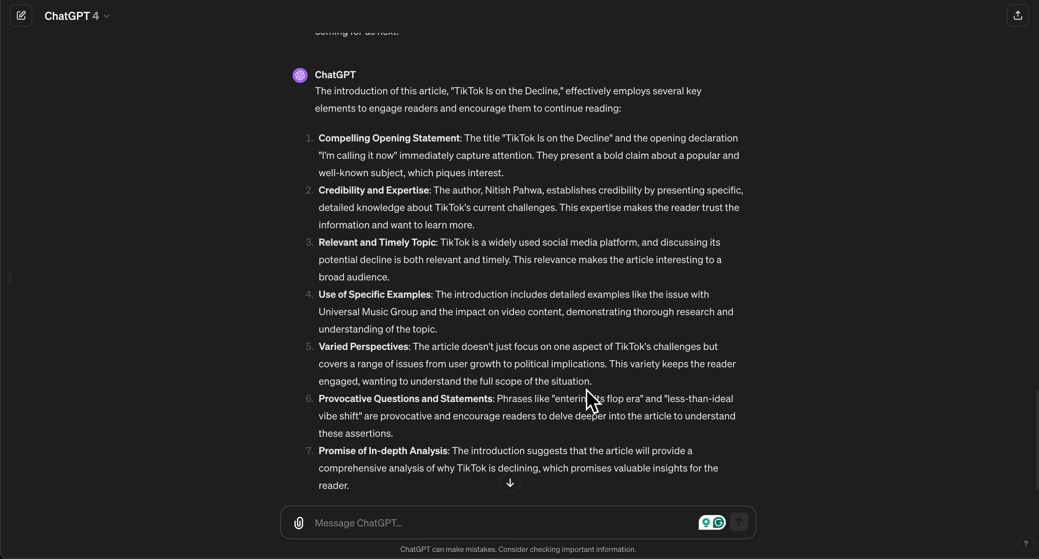
pyautogui.write('i need t')
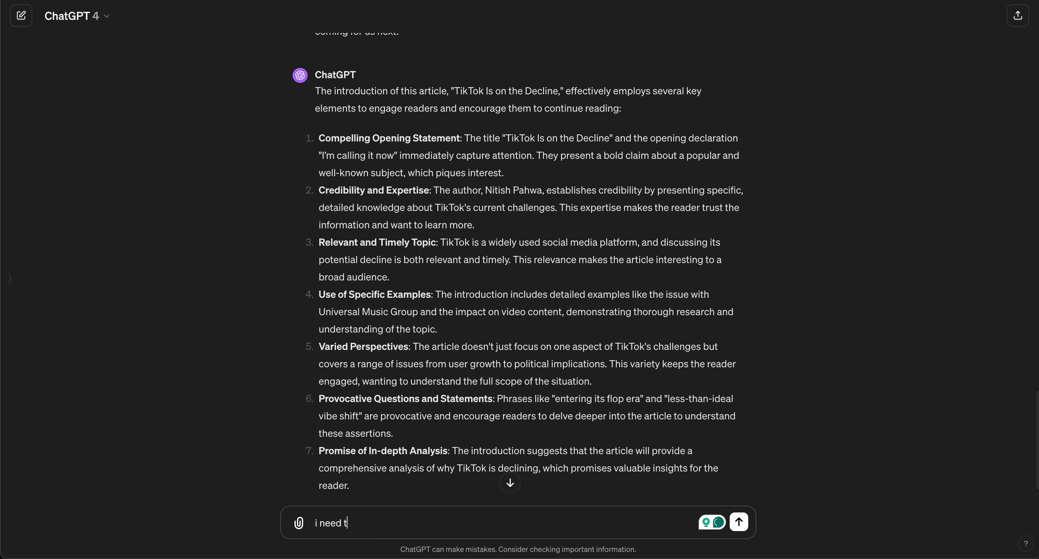
pyautogui.write('his introduction to be better')
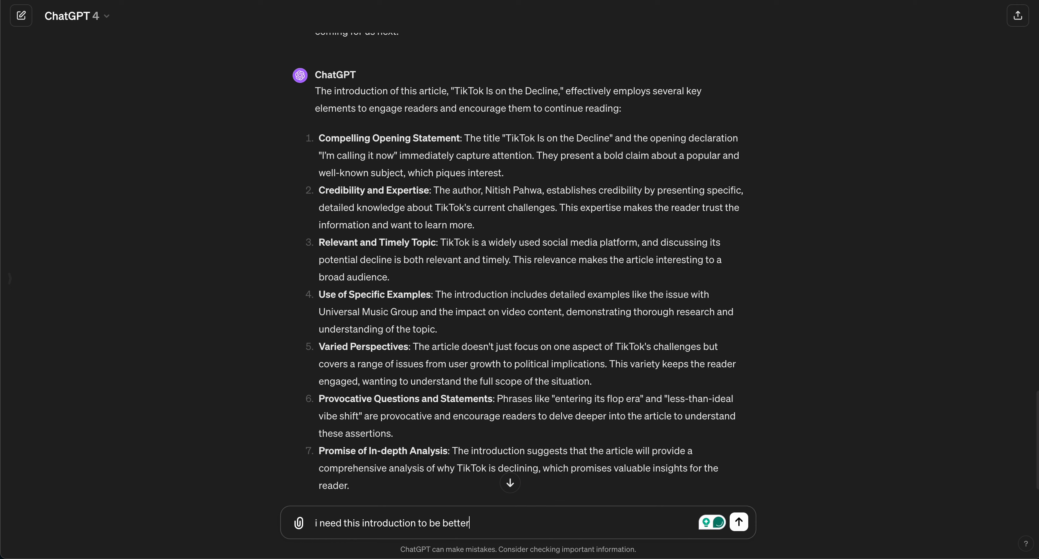
pyautogui.write('.')
# - Copy the full numbered list from "Compelling Opening Statement" through "Promise of In-depth Analysis" in the response
pyautogui.scroll(-3, 577, 218)
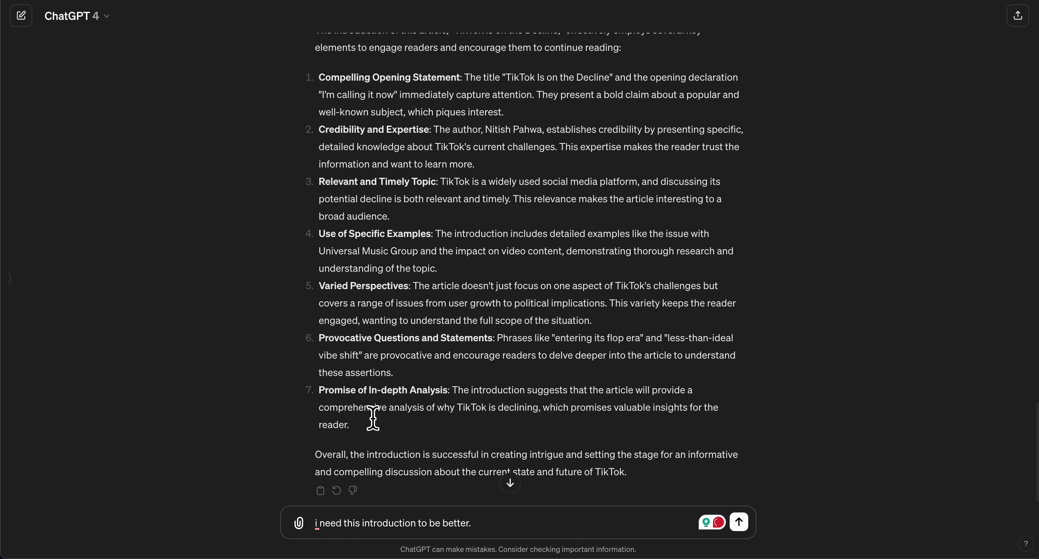
pyautogui.moveTo(376, 440); pyautogui.dragTo(321, 86)
pyautogui.hotkey('ctrl', 'c')
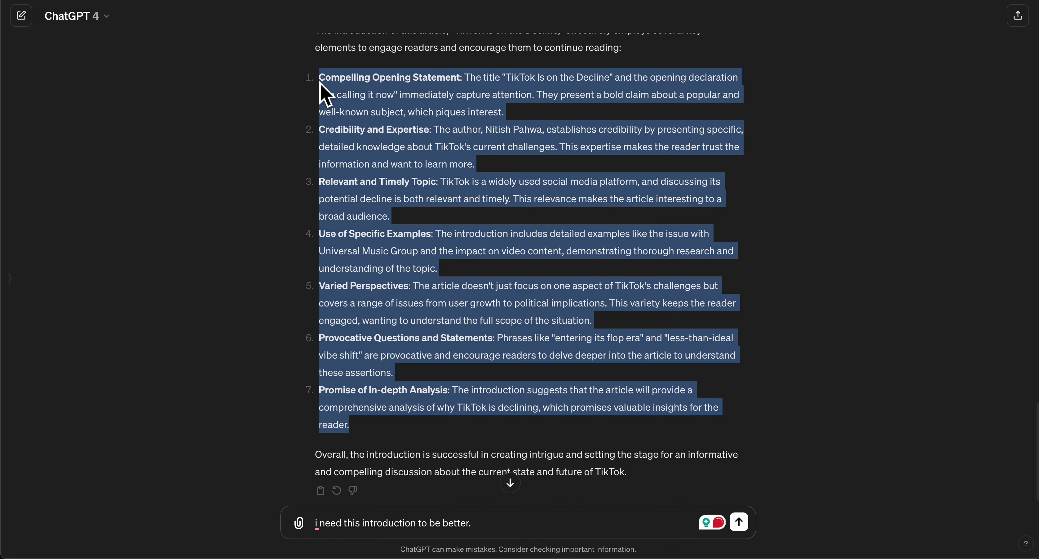
# - Extend the message with "it needs to have these characteristics so that people will want to stay and read the entire article:" and paste the list
pyautogui.click(519, 524)
pyautogui.write('it needs to have the')
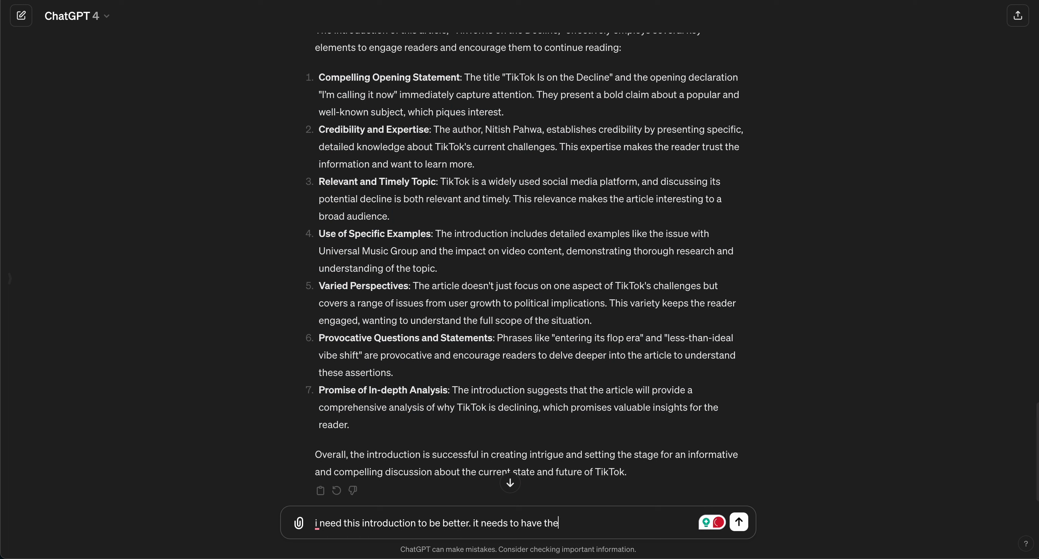
pyautogui.write('se characteristics so that peo')
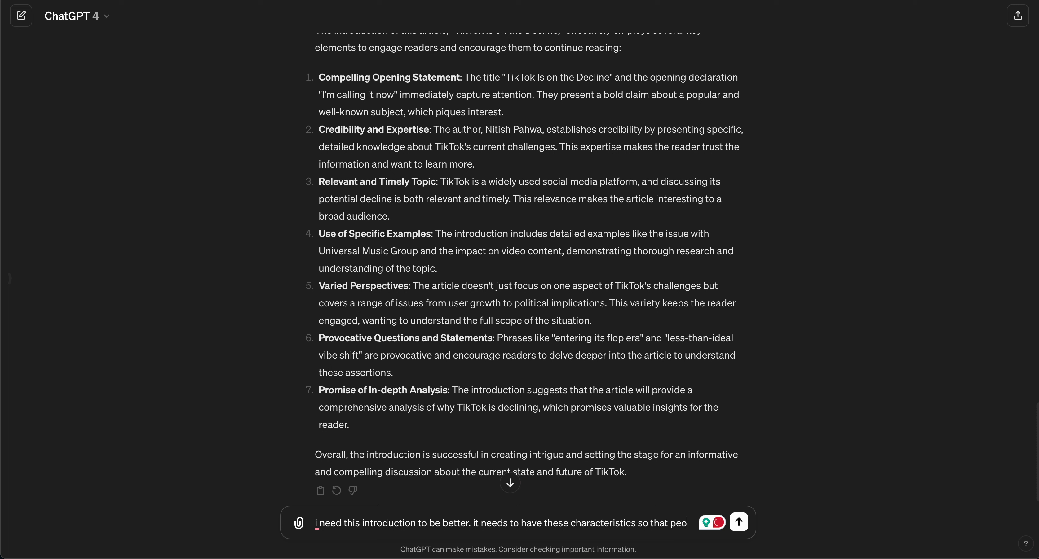
pyautogui.write('ple will want to s')
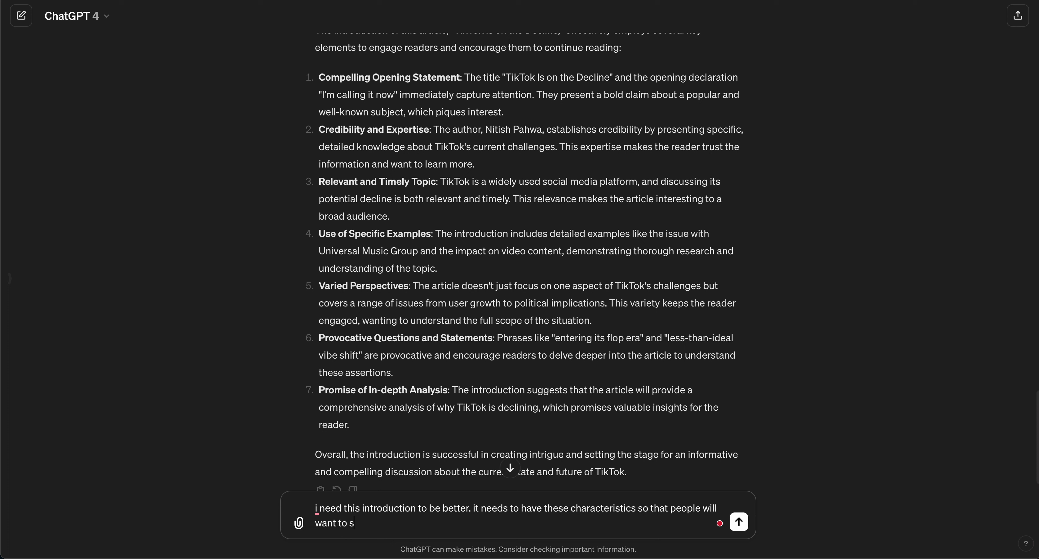
pyautogui.write('tay and read')
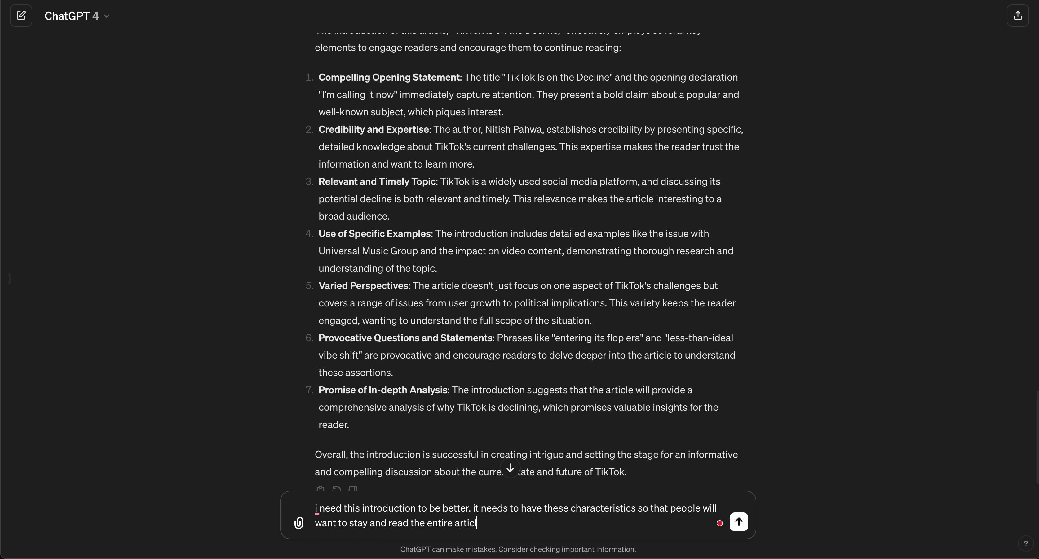
pyautogui.write('the entire article:')
pyautogui.hotkey('shift', 'Return')
pyautogui.hotkey('ctrl', 'v')
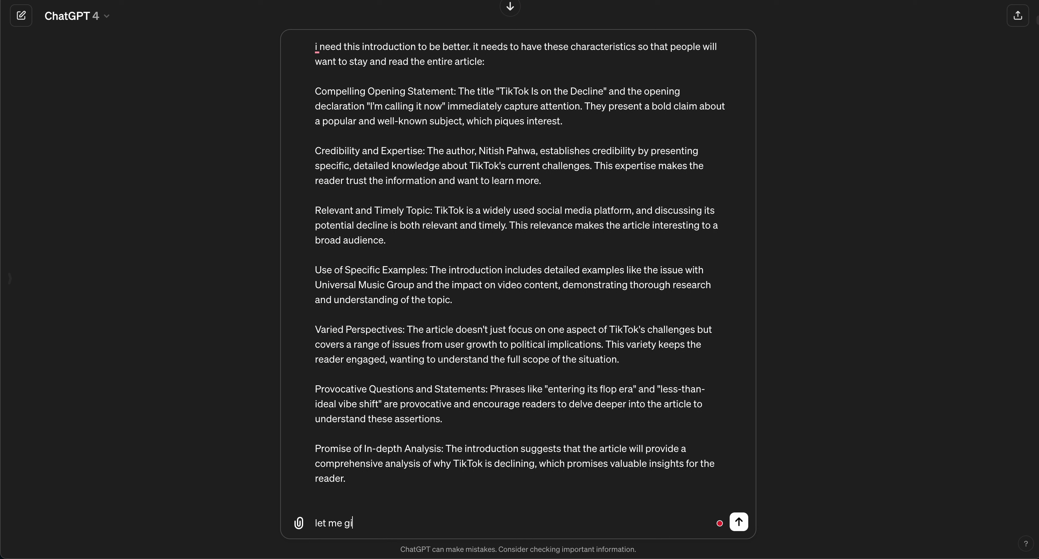
# - Finish the message with "let me give you the article once you know how to write an introduction" and send it
pyautogui.write('he article once you know how to write an intro')
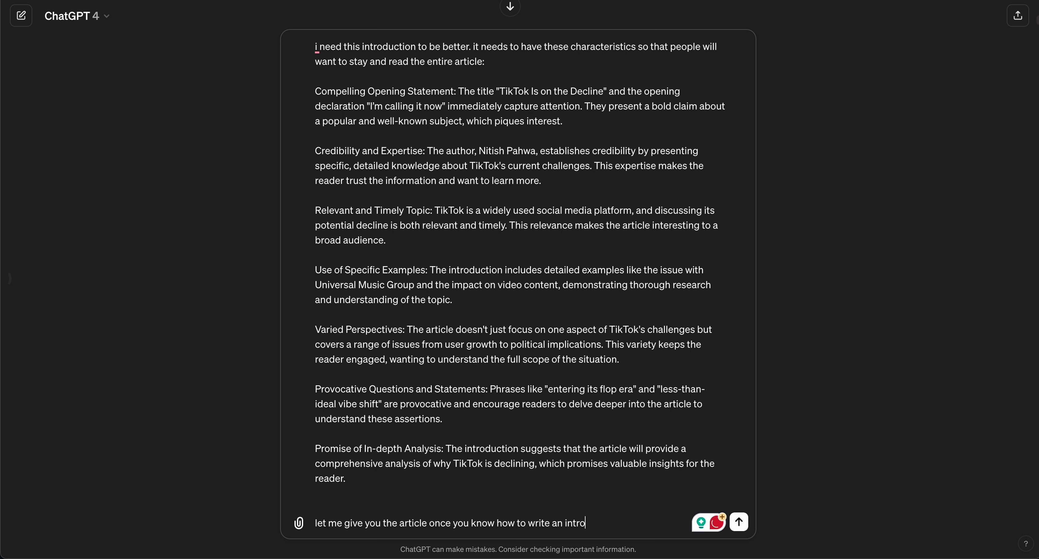
pyautogui.write('tion')
pyautogui.press('Return')
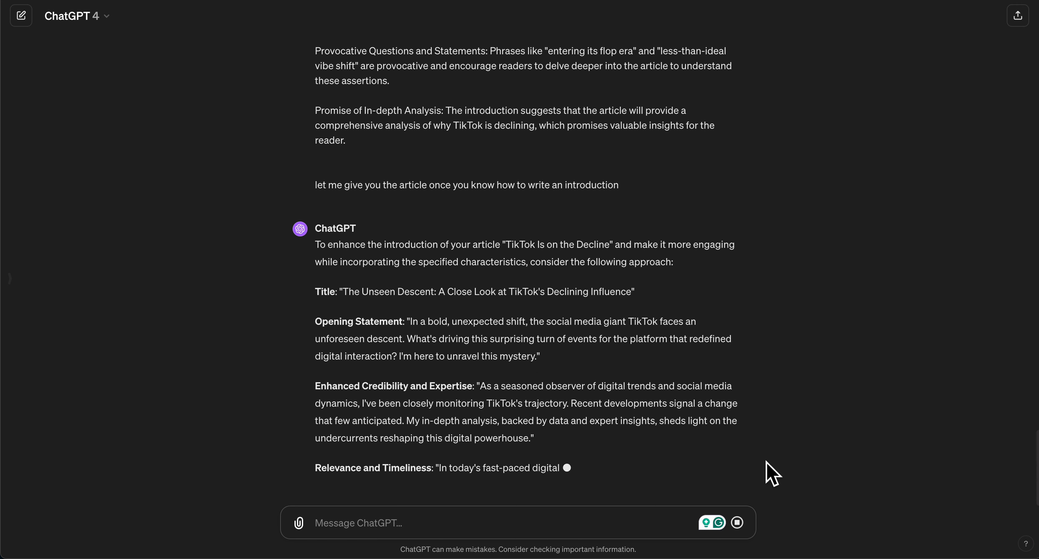
pyautogui.click(21, 15)
pyautogui.hotkey('ctrl', 'v')
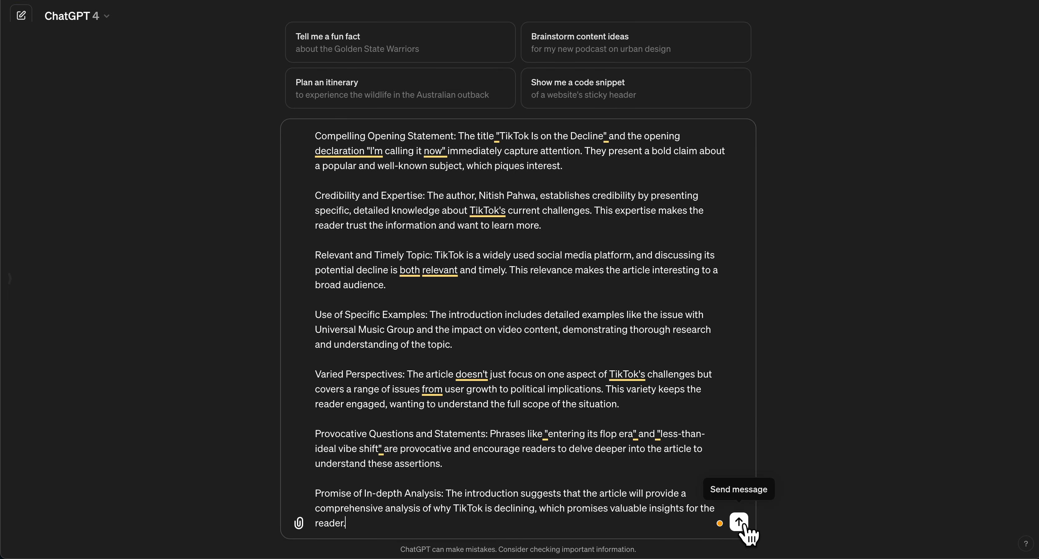
pyautogui.click(21, 16)
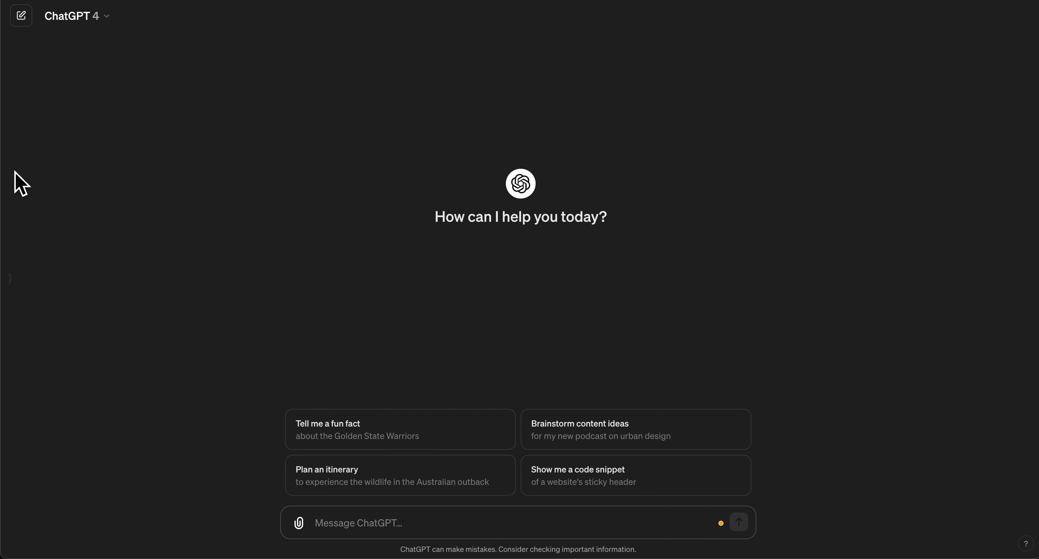
# - Reopen the engaging introduction chat from the history and copy the whole last prompt, including its closing line
pyautogui.click(6, 291)
pyautogui.click(82, 232)
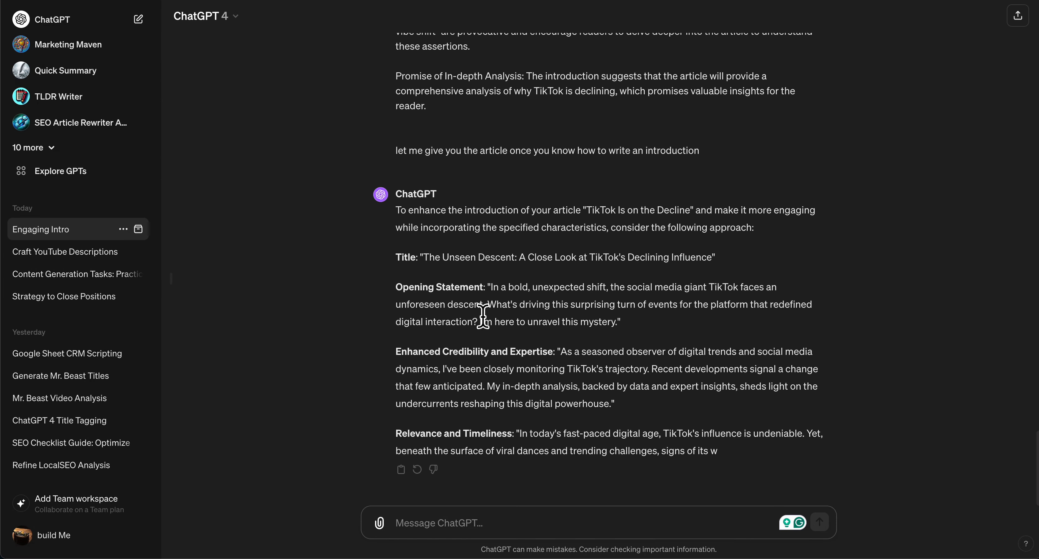
pyautogui.scroll(3, 483, 315)
pyautogui.moveTo(718, 234); pyautogui.dragTo(398, 239)
pyautogui.hotkey('ctrl', 'c')
pyautogui.scroll(3, 431, 204)
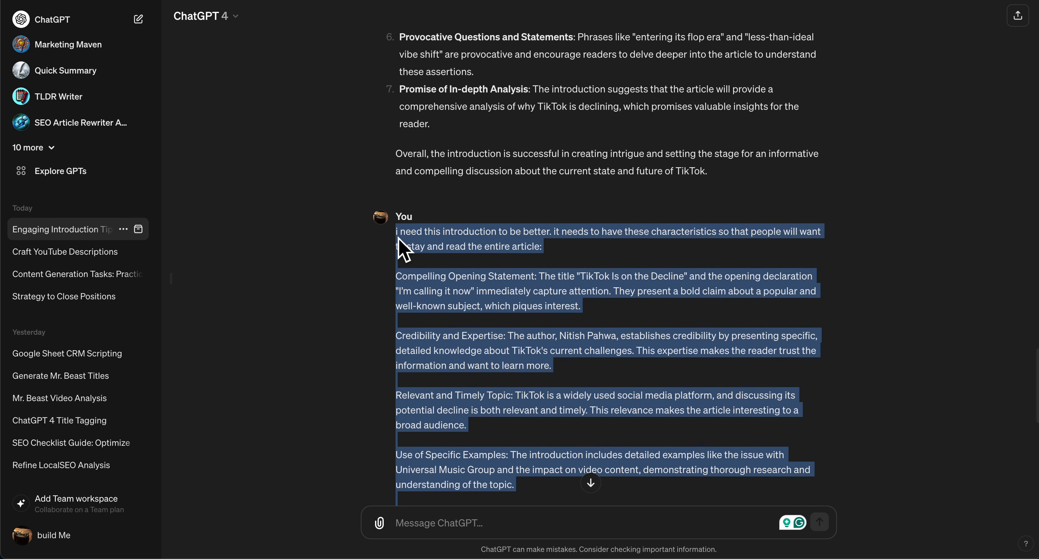
# - Start a new ChatGPT chat, paste the copied introduction prompt into the message, and hide the chat history
pyautogui.click(138, 19)
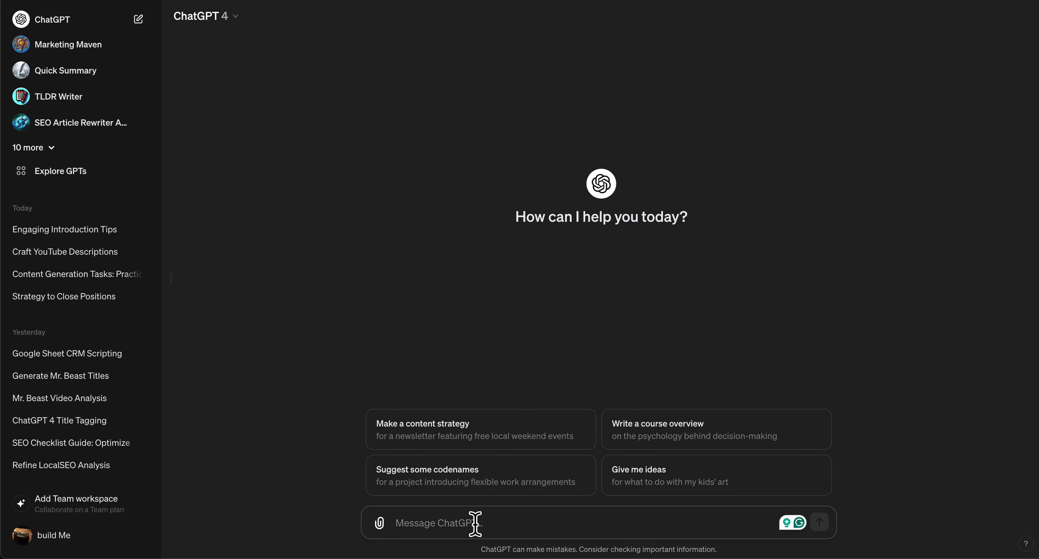
pyautogui.hotkey('ctrl', 'v')
pyautogui.click(171, 279)
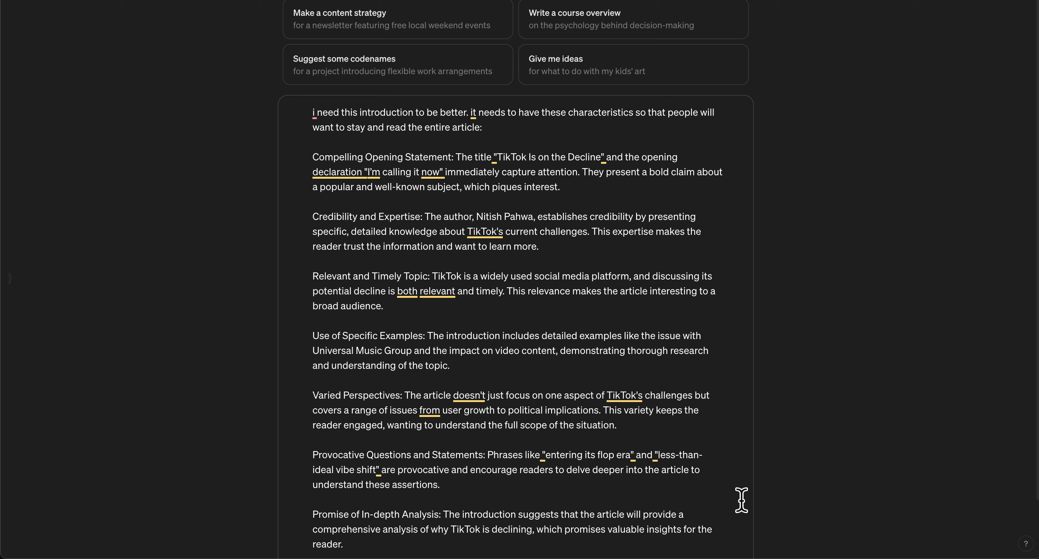
pyautogui.press('Return')
pyautogui.click(172, 290)
pyautogui.scroll(-1, 633, 426)
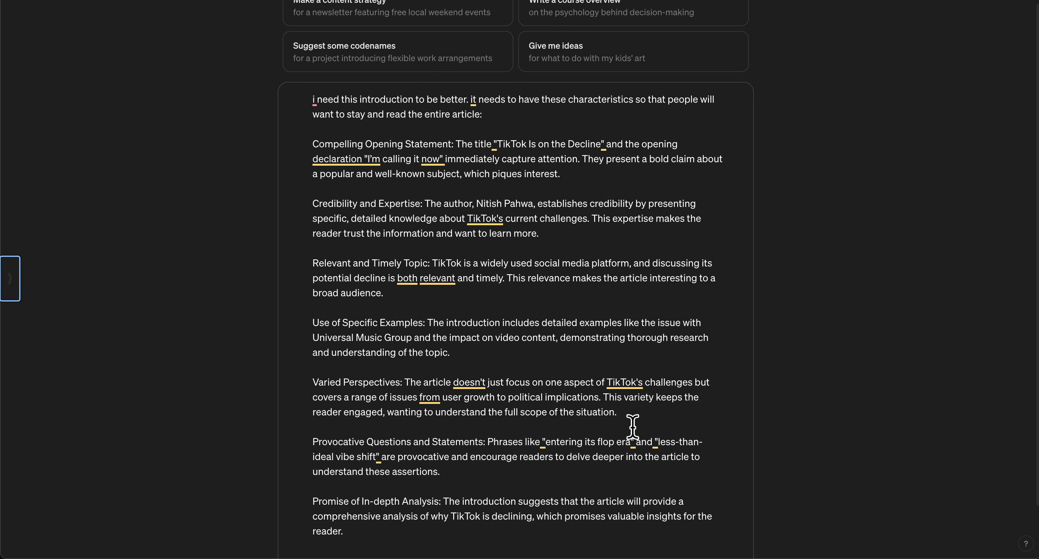
pyautogui.scroll(-1, 632, 427)
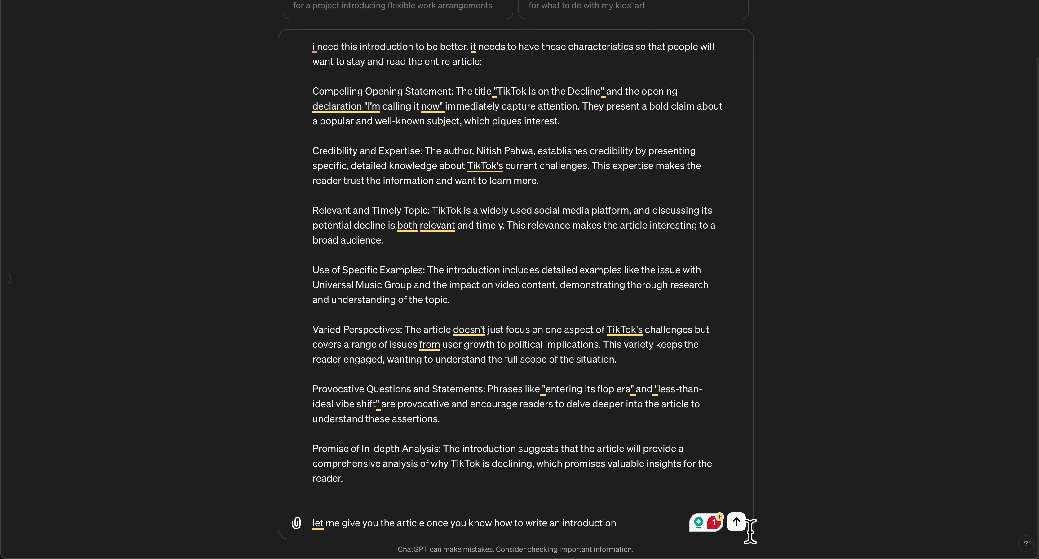
# - Send the pasted introduction prompt, switch to the Windows Central Copilot article, and dismiss its newsletter sign-up to view the introduction
pyautogui.click(736, 522)
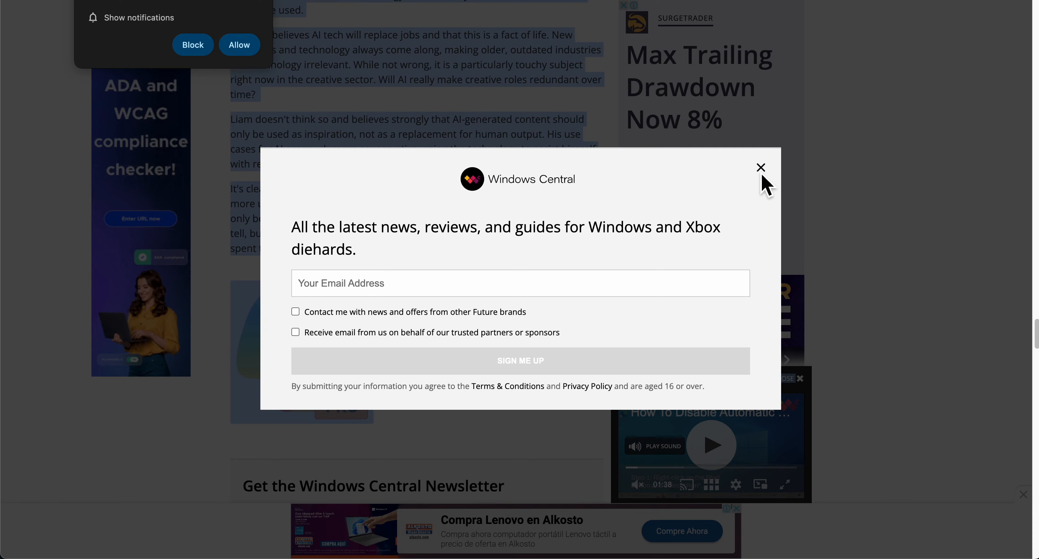
pyautogui.click(761, 167)
pyautogui.scroll(-15, 420, 208)
pyautogui.scroll(15, 423, 204)
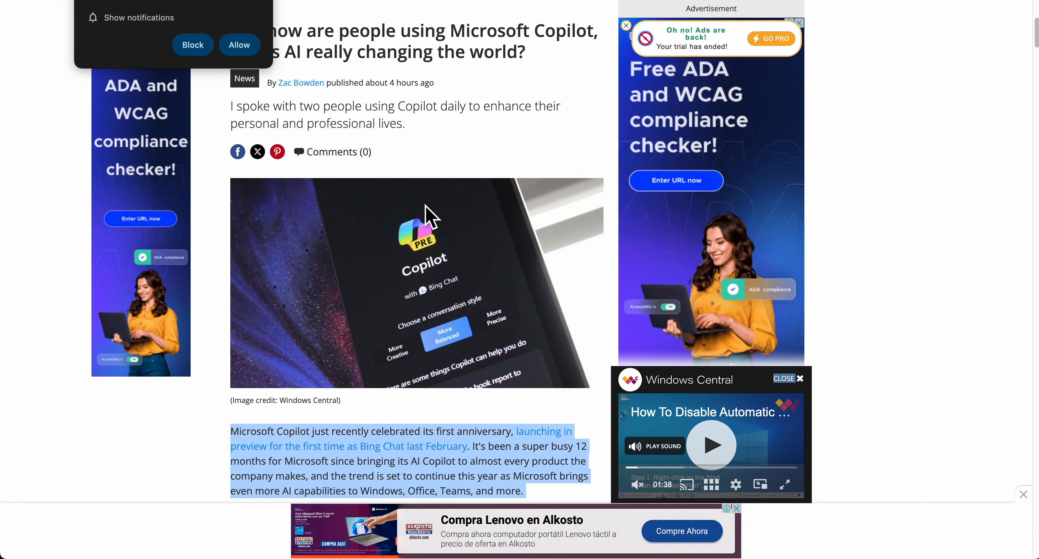
pyautogui.scroll(-3, 425, 206)
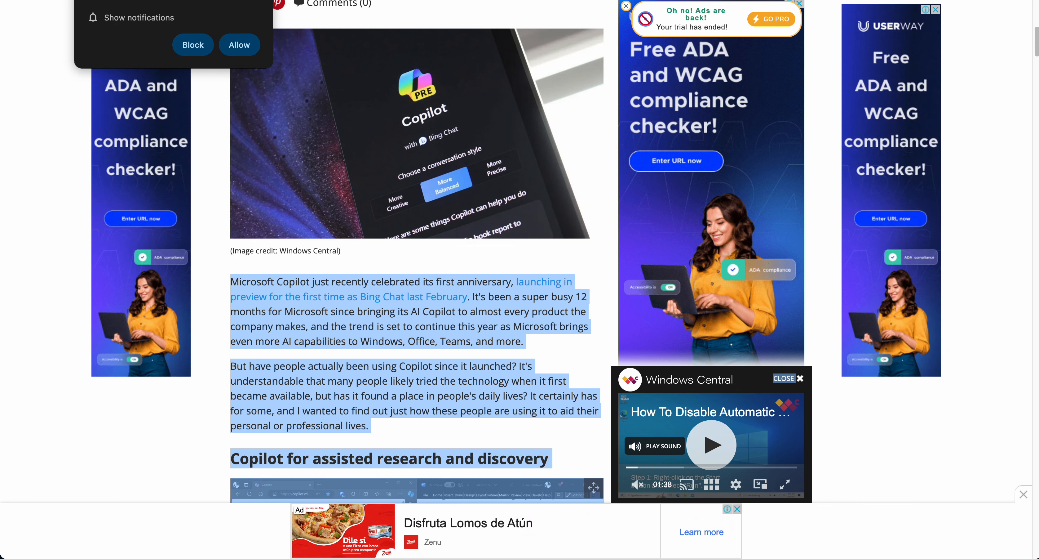
# - Return to ChatGPT, reopen the engaging introduction chat, and open its last prompt for editing with all of the text cleared
pyautogui.click(260, 0)
pyautogui.click(260, 0)
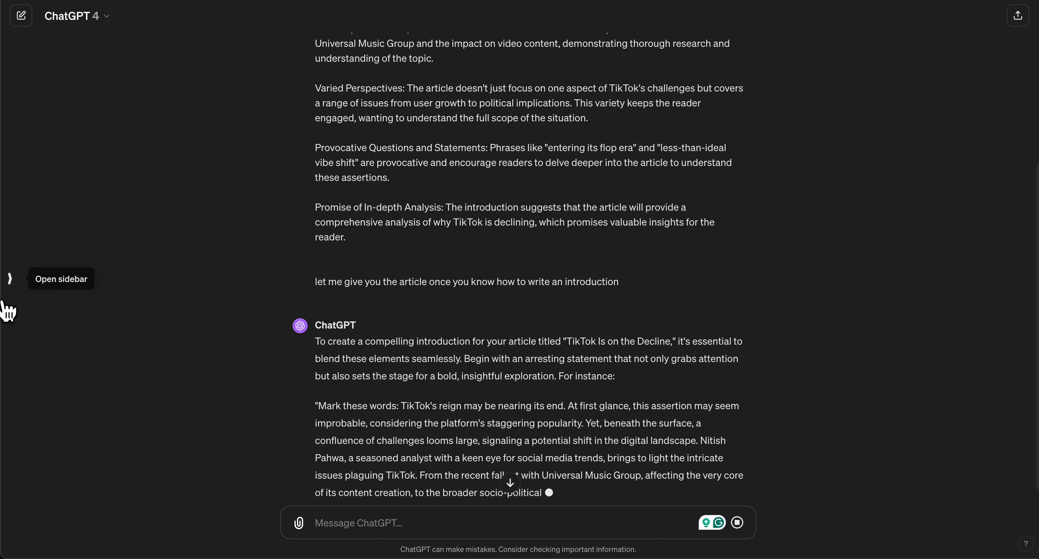
pyautogui.click(9, 279)
pyautogui.click(103, 254)
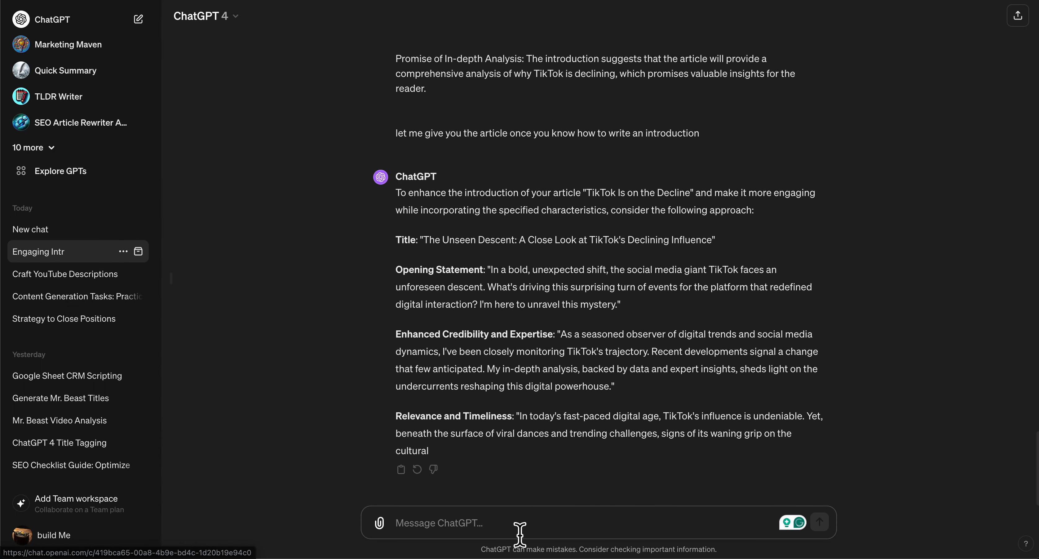
pyautogui.scroll(8, 530, 393)
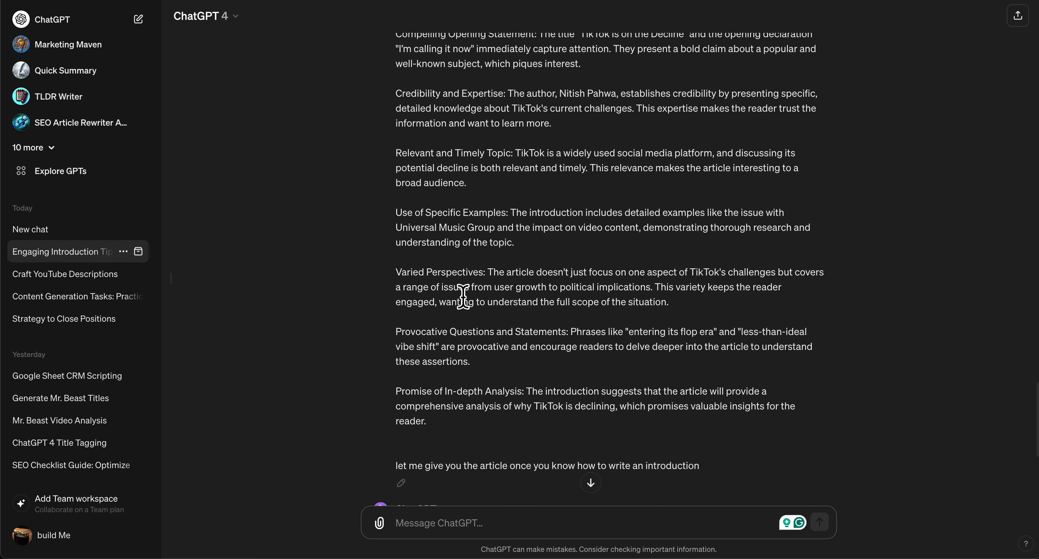
pyautogui.scroll(-4, 463, 296)
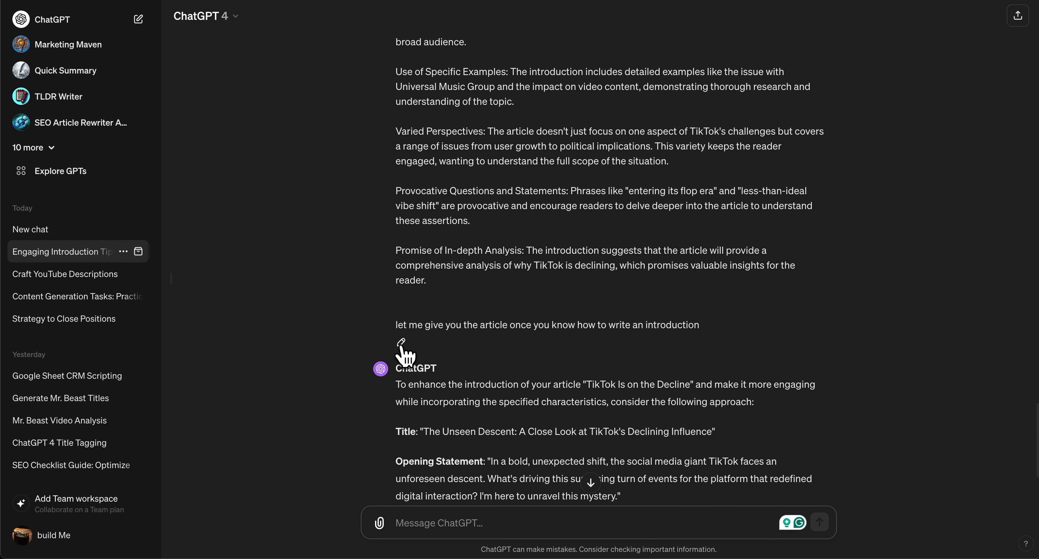
pyautogui.scroll(10, 484, 352)
pyautogui.scroll(-10, 466, 271)
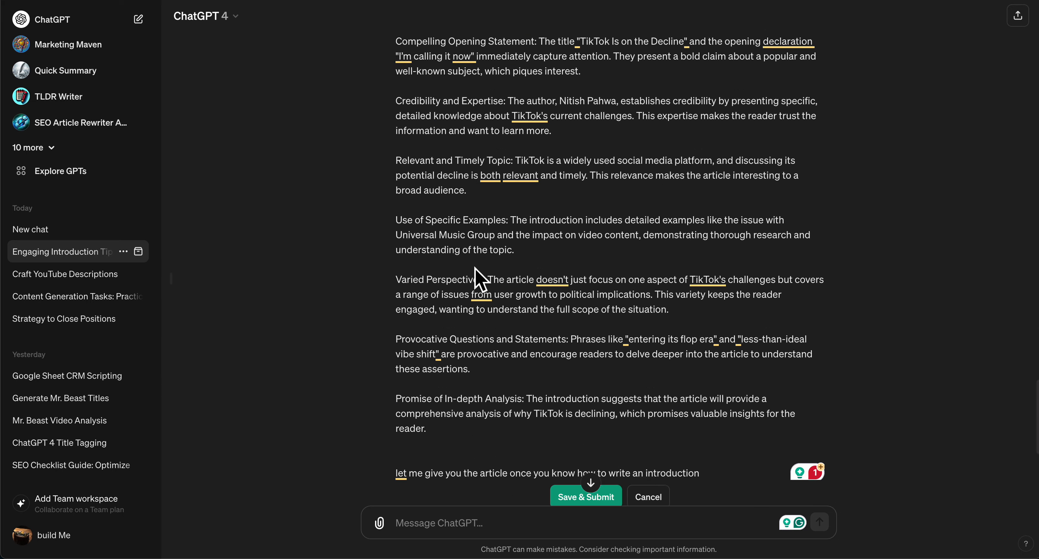
pyautogui.scroll(10, 621, 299)
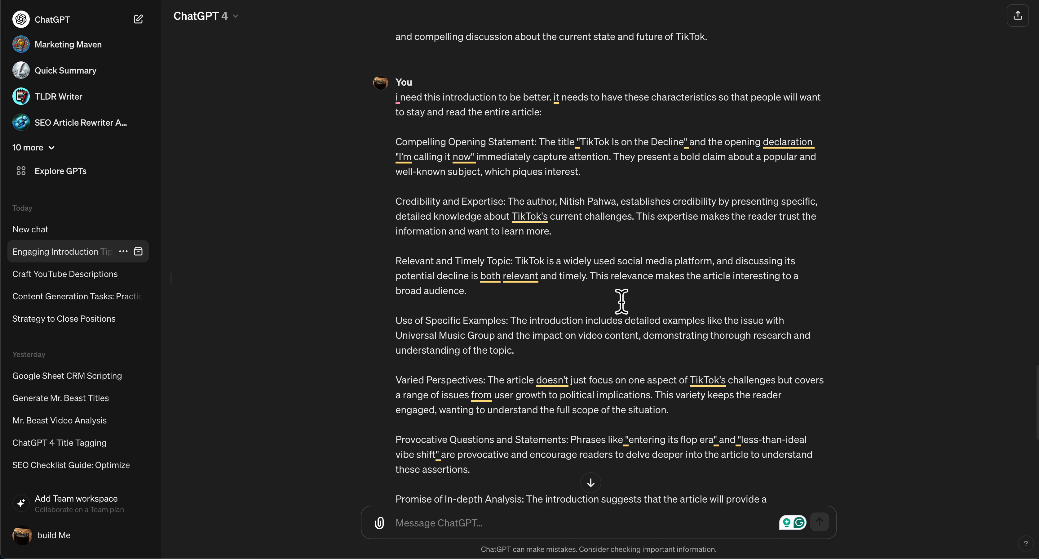
pyautogui.hotkey('ctrl', 'a')
pyautogui.press('BackSpace')
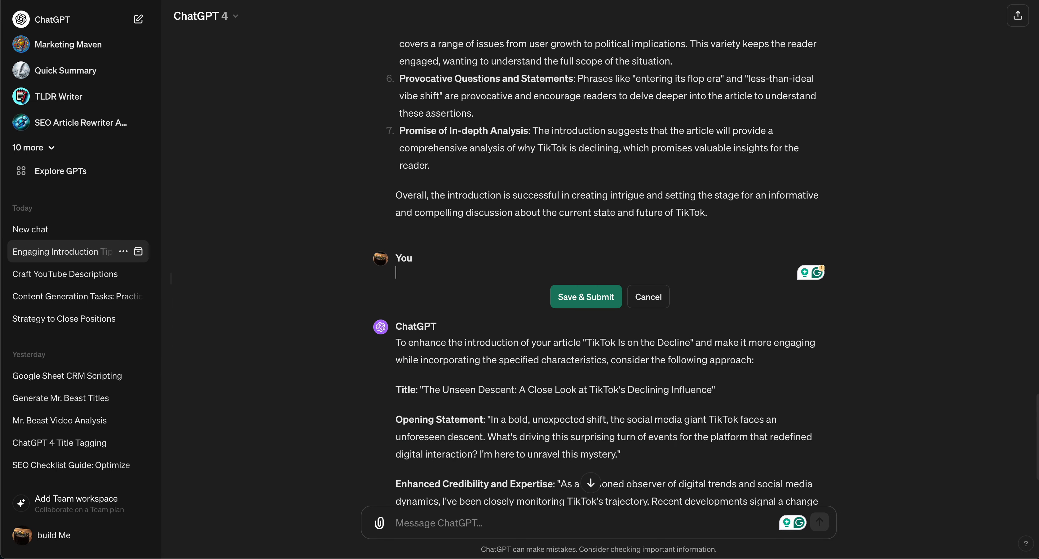
# - Copy the list of introduction elements, from Hook to Prompt Curiosity, out of the chat's first reply
pyautogui.scroll(3, 599, 270)
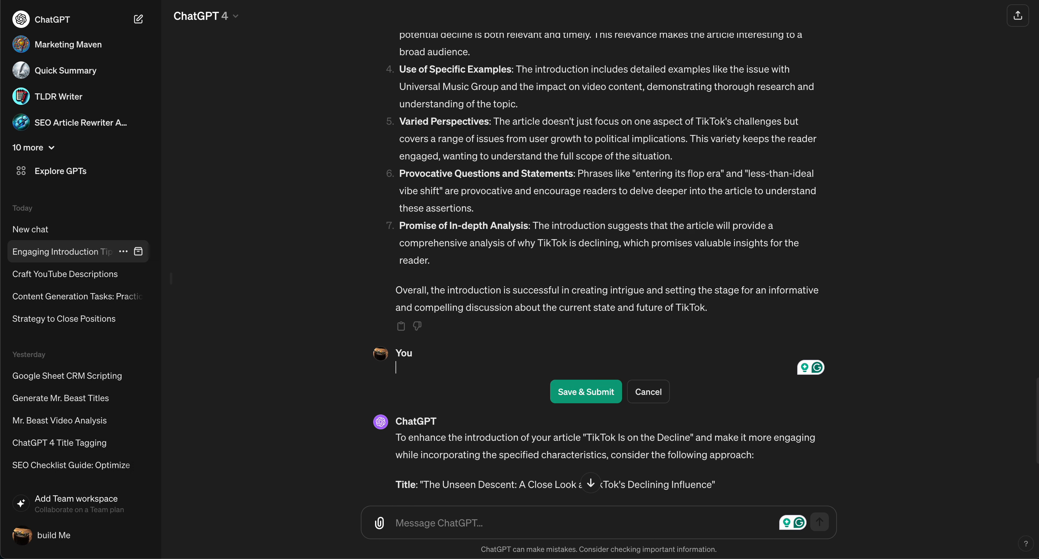
pyautogui.scroll(4, 598, 269)
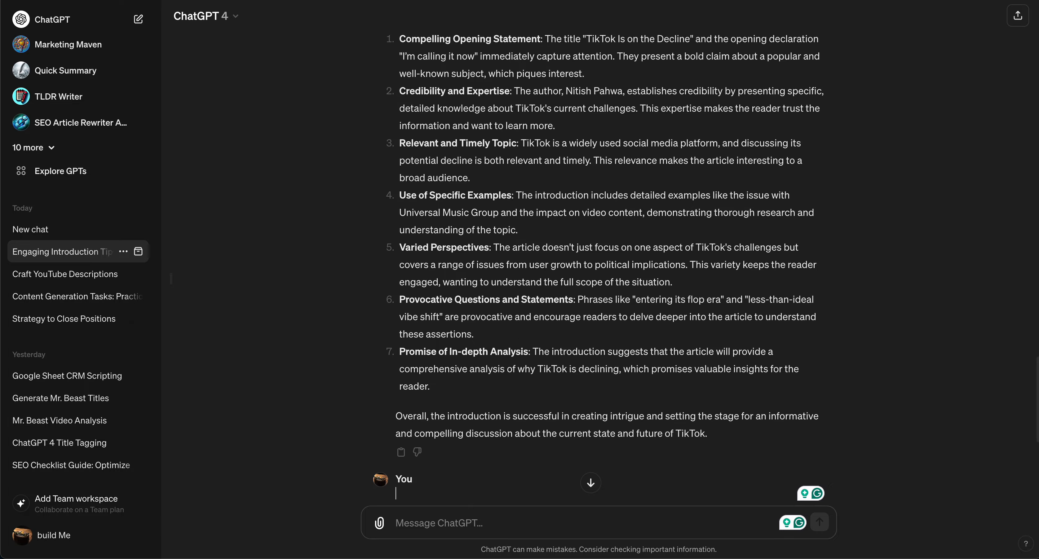
pyautogui.scroll(15, 598, 270)
pyautogui.scroll(10, 598, 269)
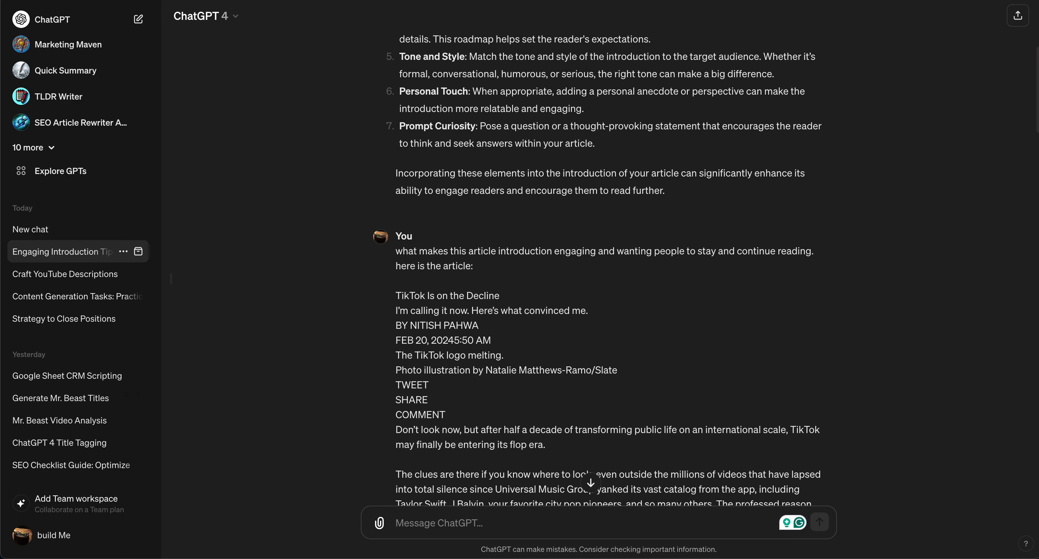
pyautogui.scroll(9, 784, 158)
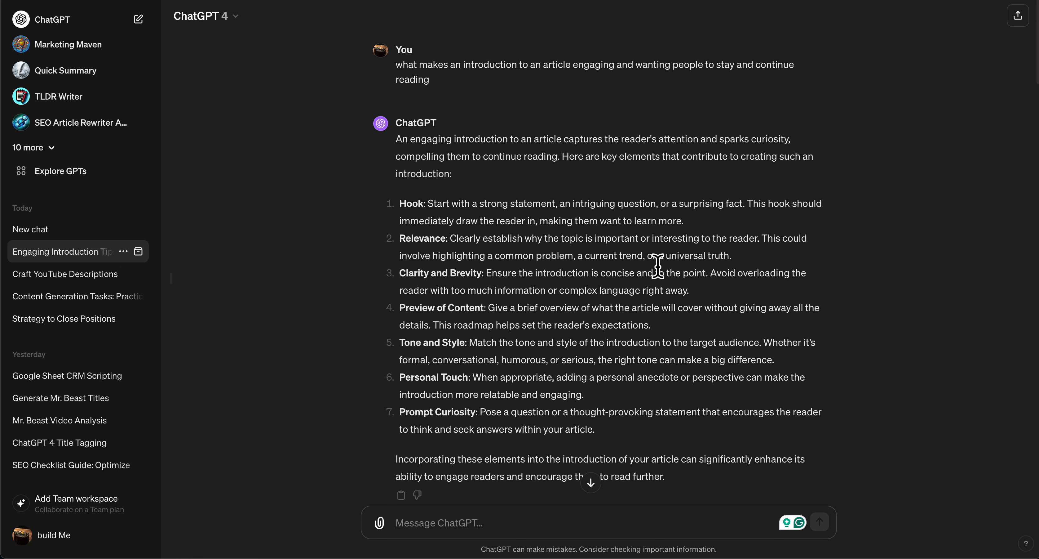
pyautogui.moveTo(401, 211); pyautogui.dragTo(645, 436)
pyautogui.hotkey('ctrl', 'c')
# - Start the emptied prompt with "i am writing a prompt to create introductions to get the readers engage. you've previously told me the elements that is needed are:"
pyautogui.scroll(-15, 480, 396)
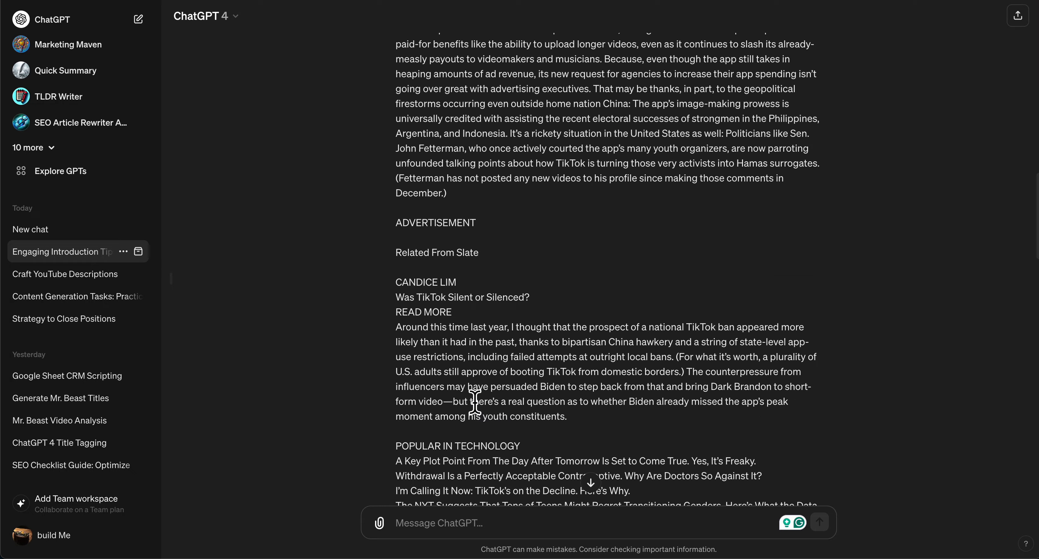
pyautogui.scroll(-20, 475, 402)
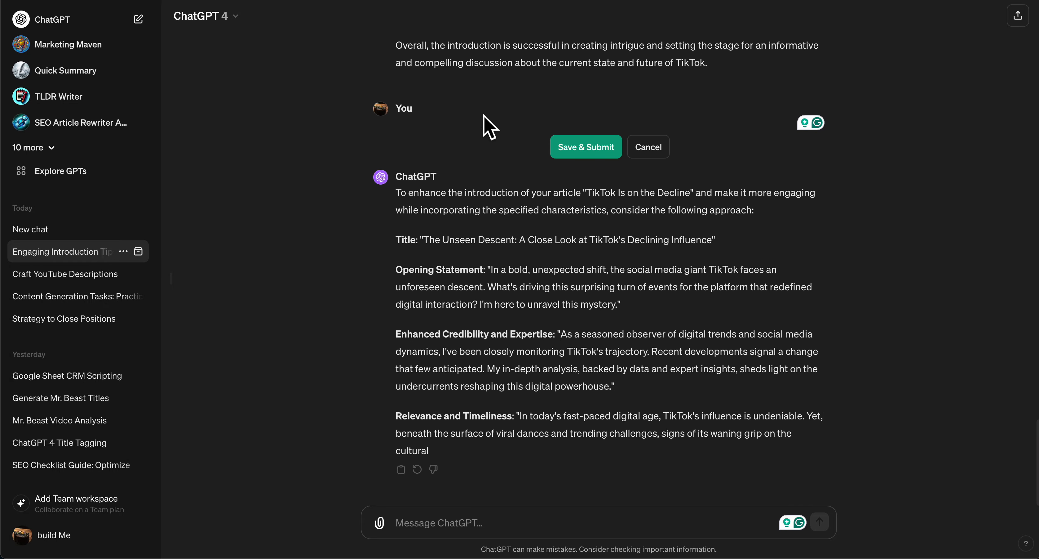
pyautogui.click(483, 131)
pyautogui.write('i am')
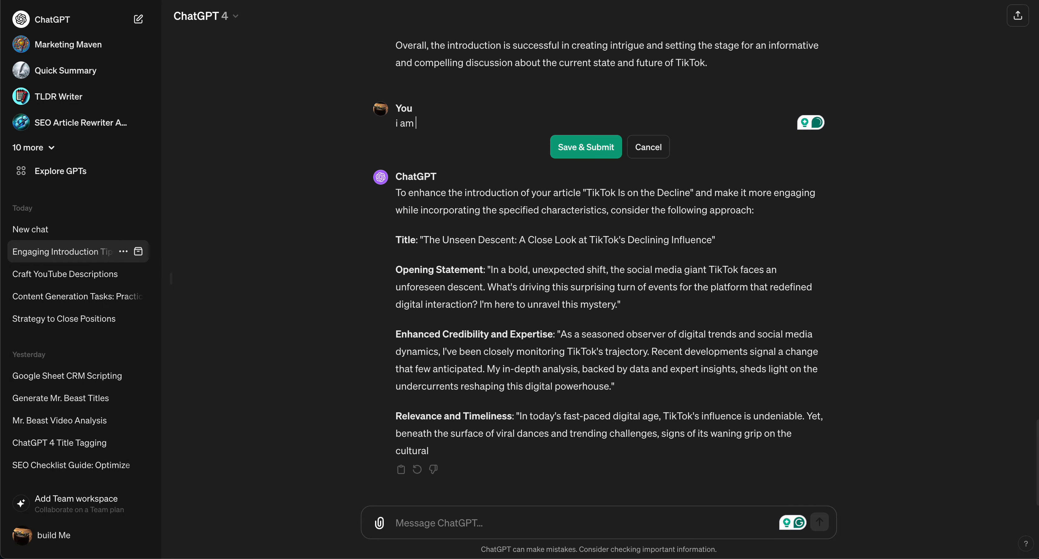
pyautogui.write(' writing a prompt to create introductions to')
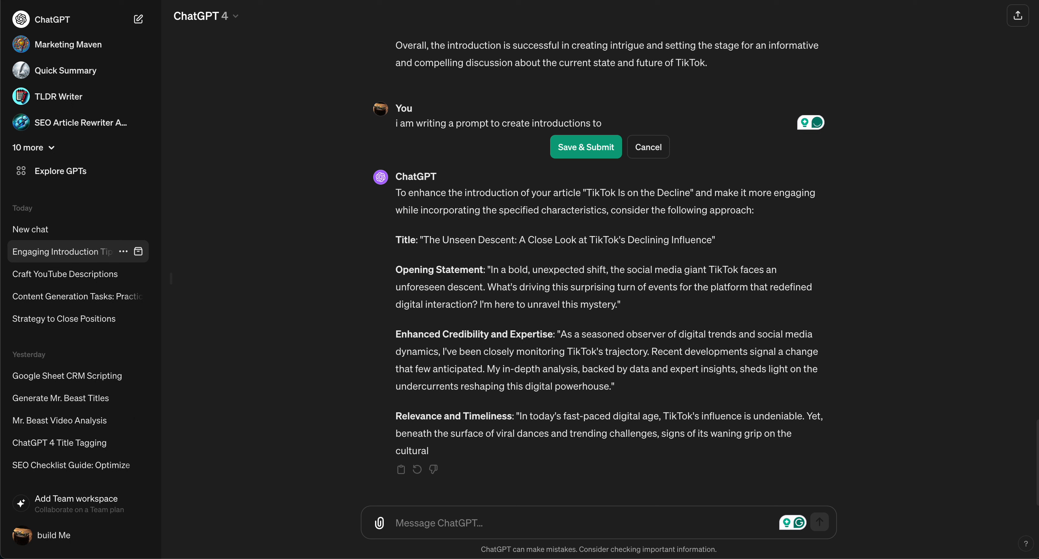
pyautogui.write('the u')
pyautogui.write("eaders engage. you've prev")
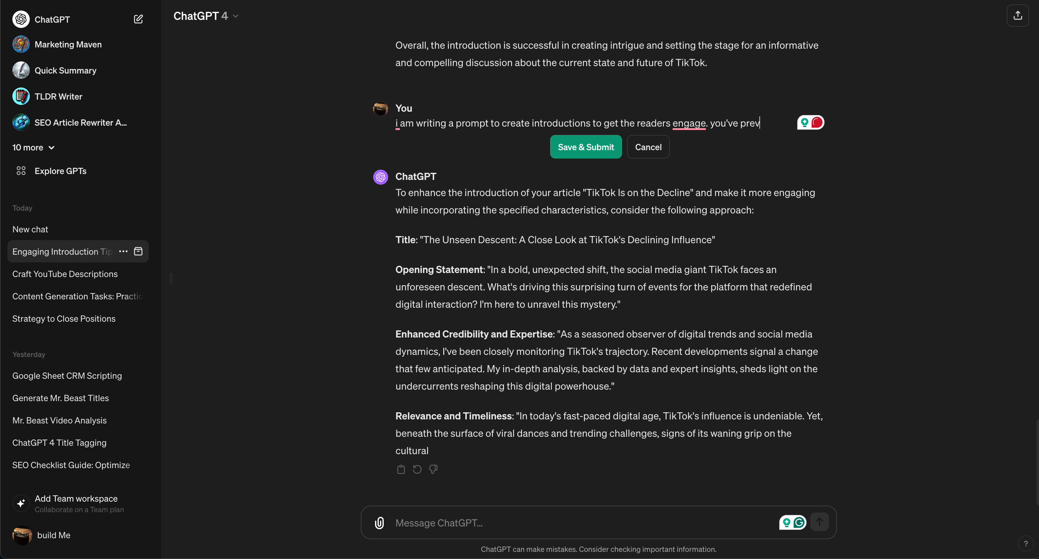
pyautogui.write('ly told me the elements that is needed are:')
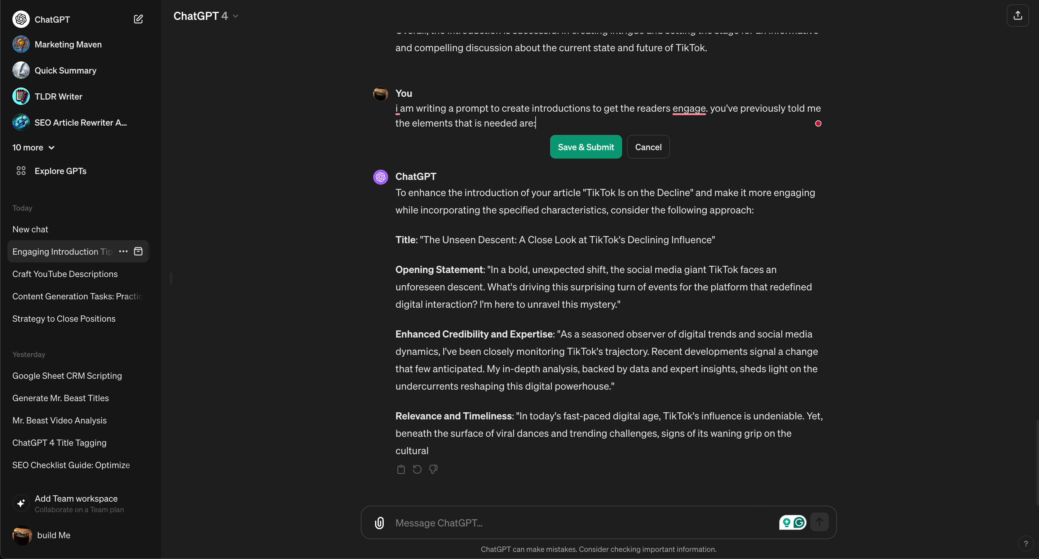
# - Paste the copied elements beneath that line and add "can you now combine all of what you told me into a well written prompt/instructions"
pyautogui.press('Return')
pyautogui.hotkey('ctrl', 'v')
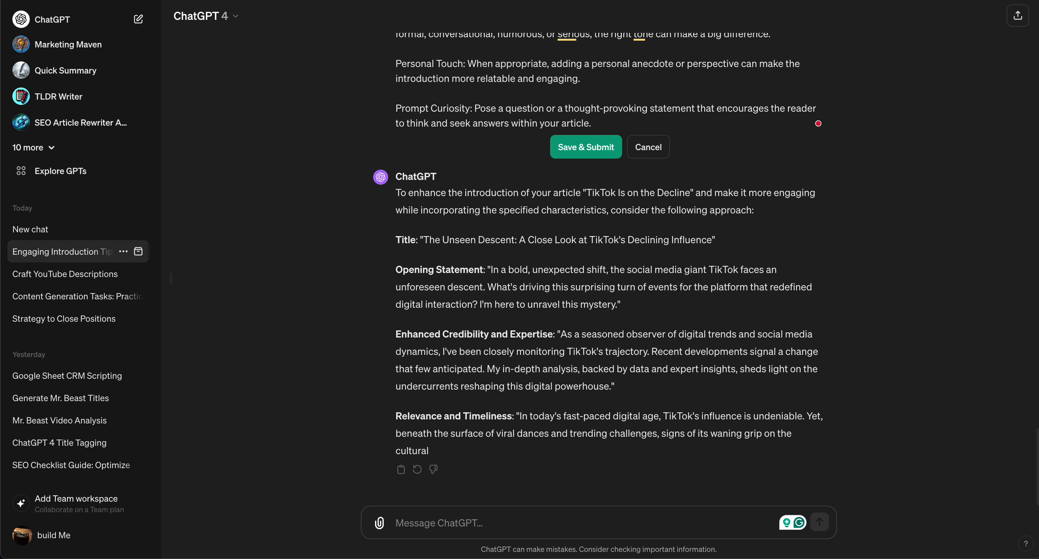
pyautogui.write('can you now combine')
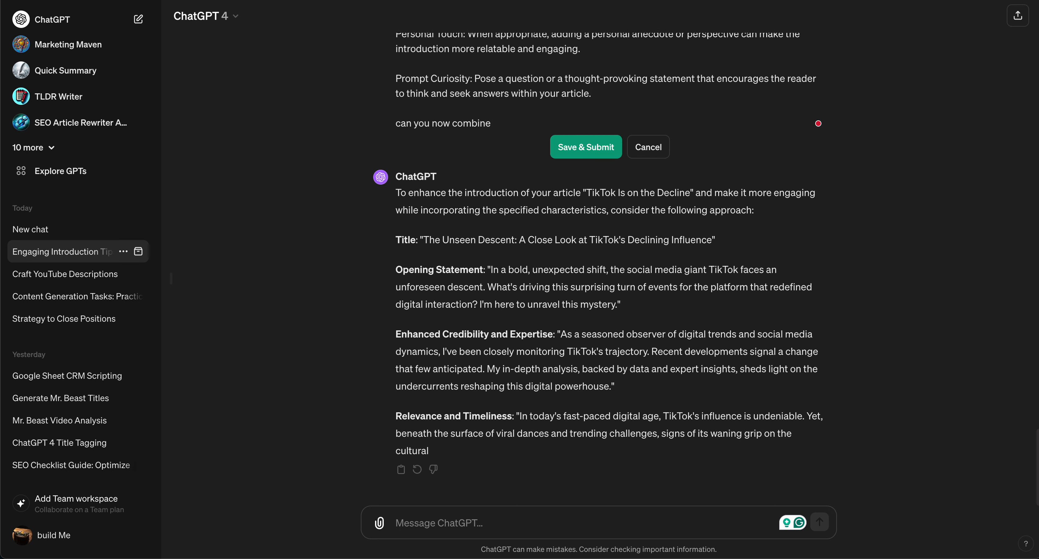
pyautogui.write(' all of what you told me into a well written prompt/instruc')
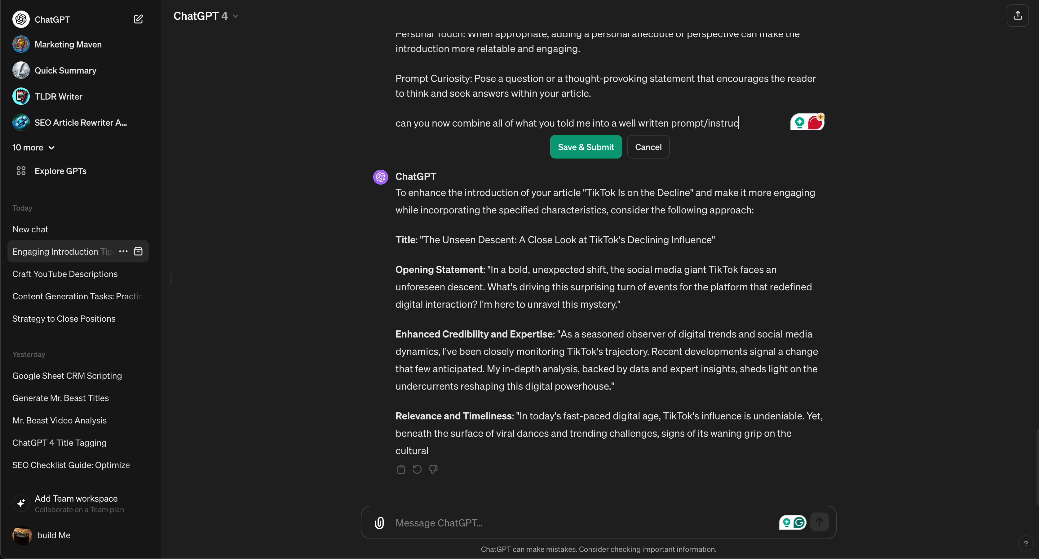
# - Finish the request with "on how to write an introduction paragraphs" and submit the edited prompt
pyautogui.write('how to c')
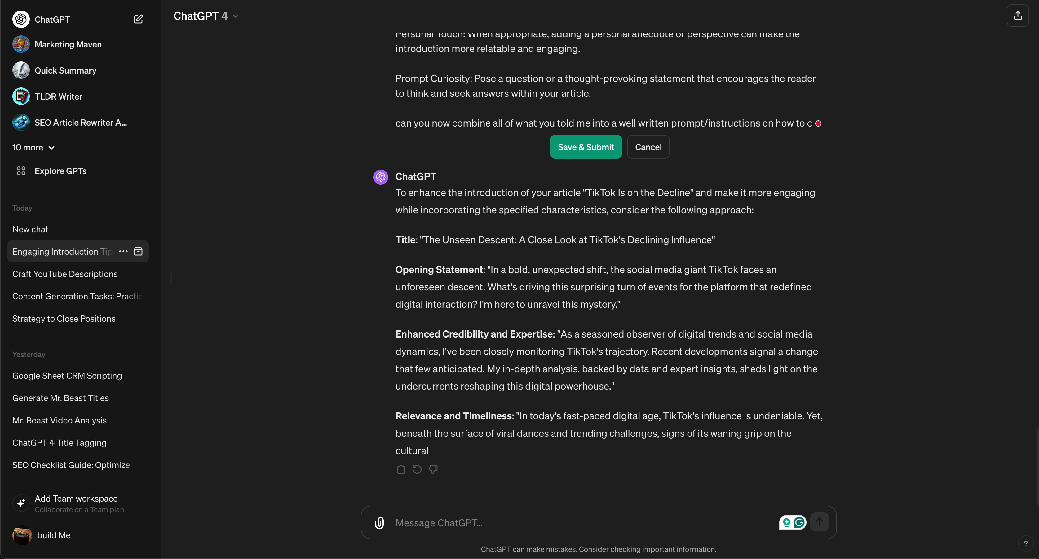
pyautogui.write('reat')
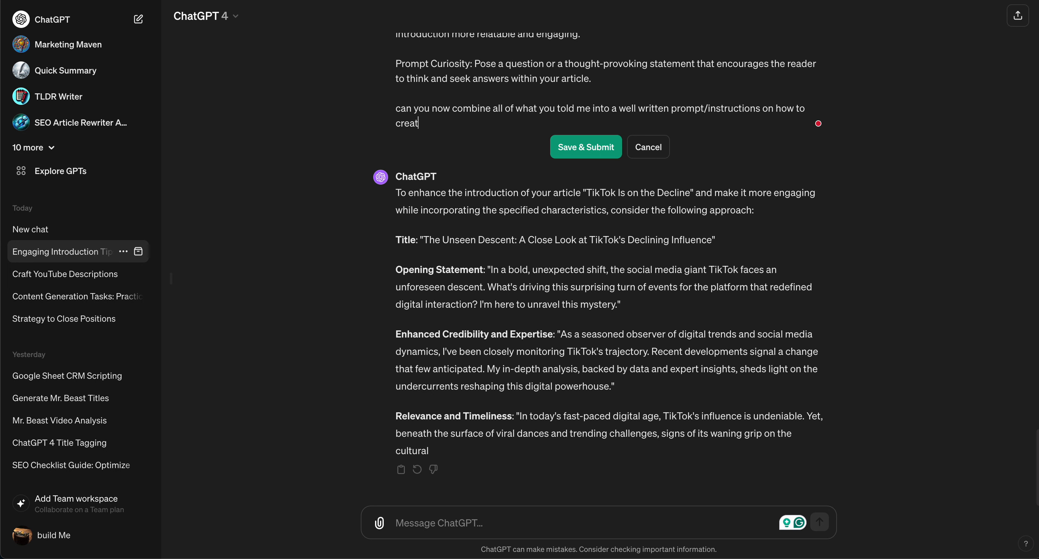
pyautogui.press('BackSpace')
pyautogui.press('BackSpace')
pyautogui.press('BackSpace')
pyautogui.write('write an introduction paragraphs')
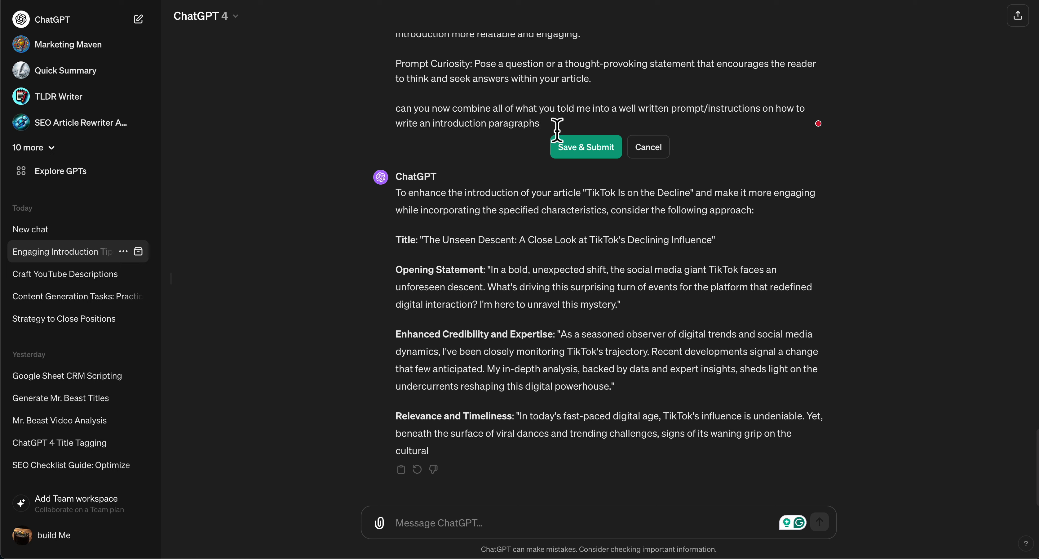
pyautogui.click(581, 149)
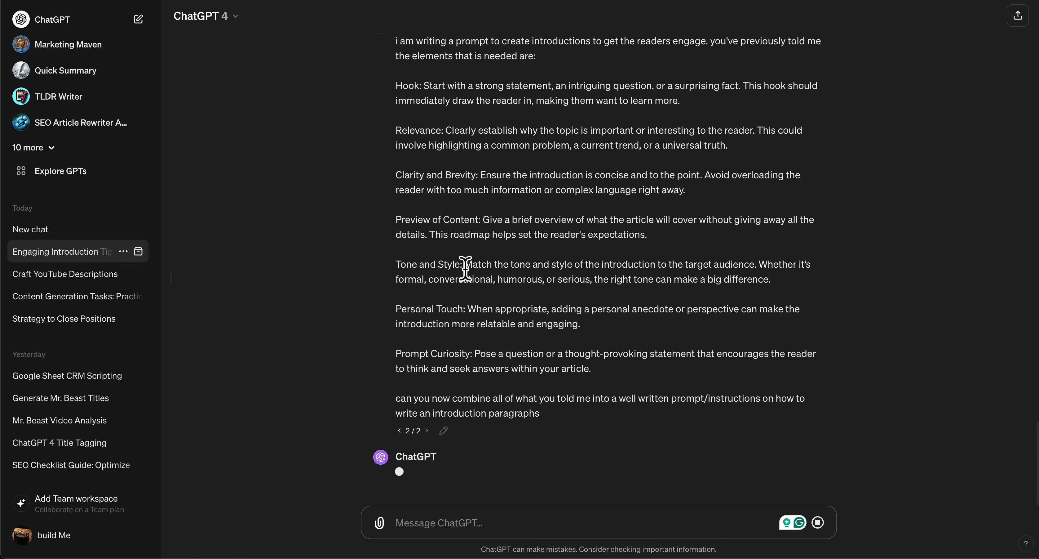
# - Review the introduction elements in the chat's first reply and the TikTok article text included in the second prompt
pyautogui.scroll(15, 327, 269)
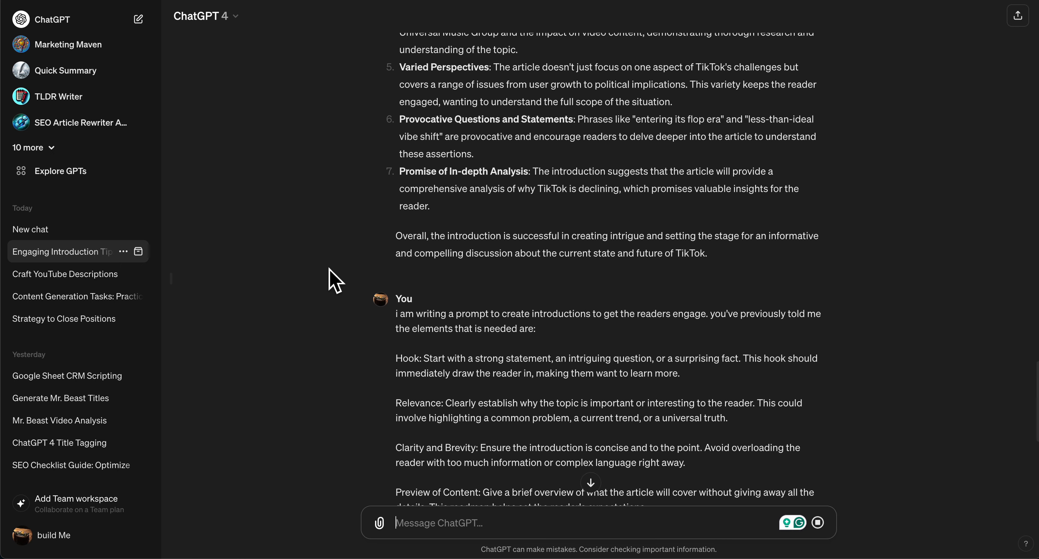
pyautogui.scroll(12, 343, 268)
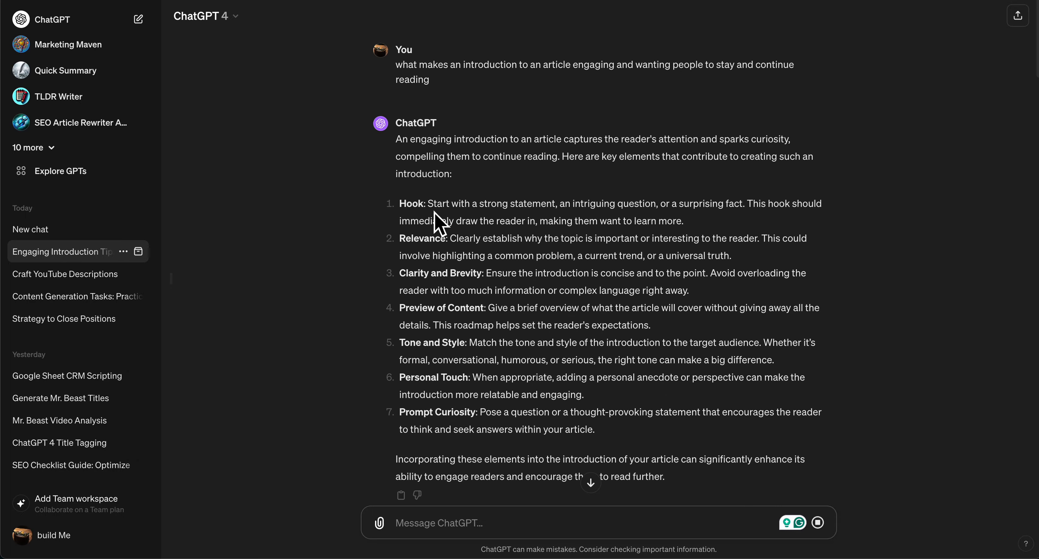
pyautogui.moveTo(429, 205); pyautogui.dragTo(647, 362)
pyautogui.scroll(-5, 482, 372)
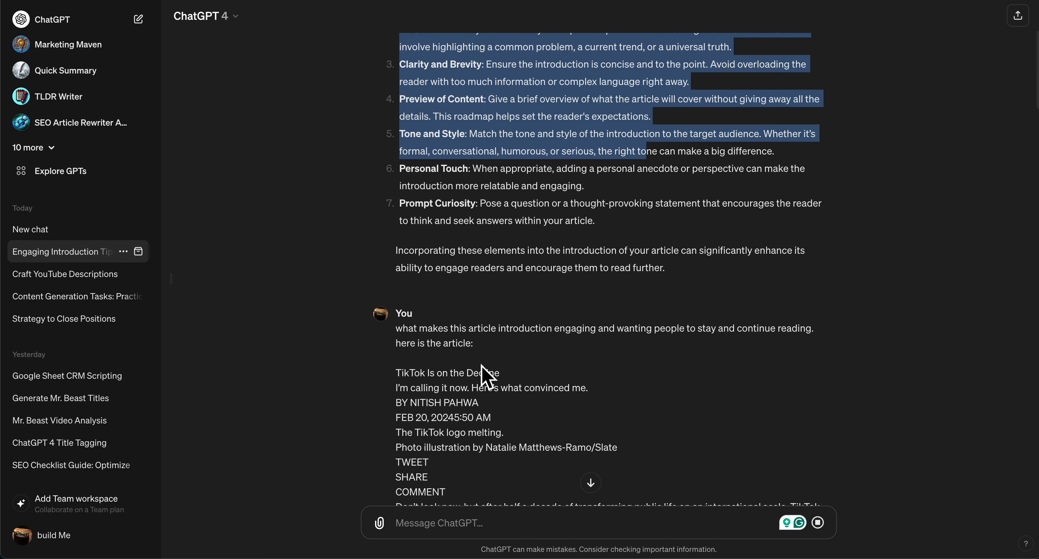
pyautogui.scroll(-9, 482, 365)
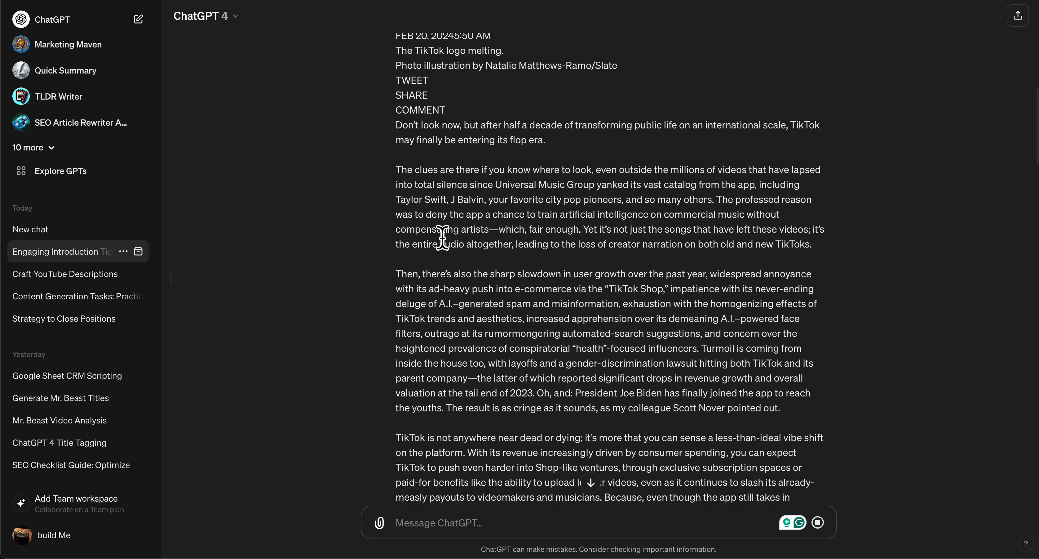
pyautogui.scroll(-2, 442, 237)
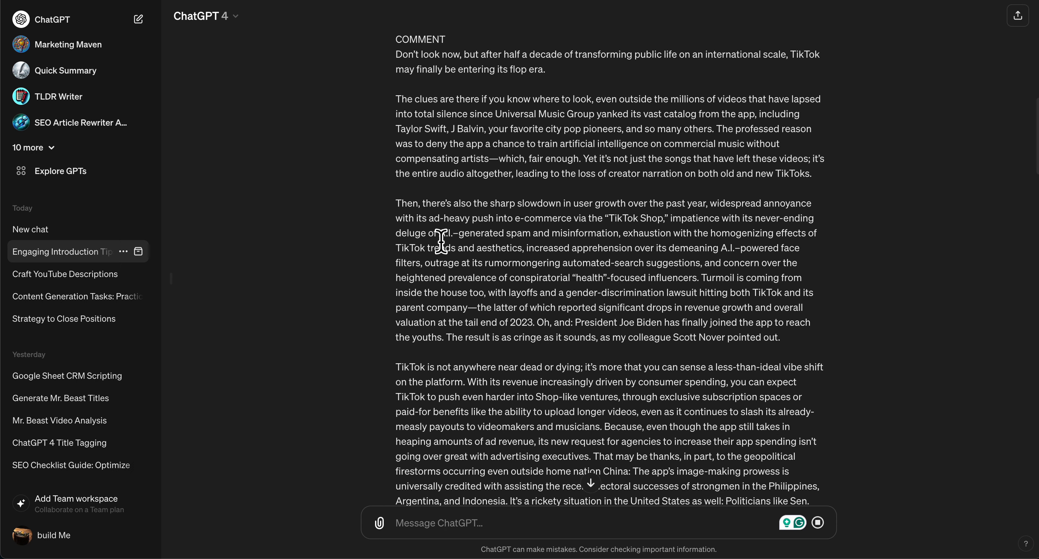
pyautogui.scroll(-5, 406, 239)
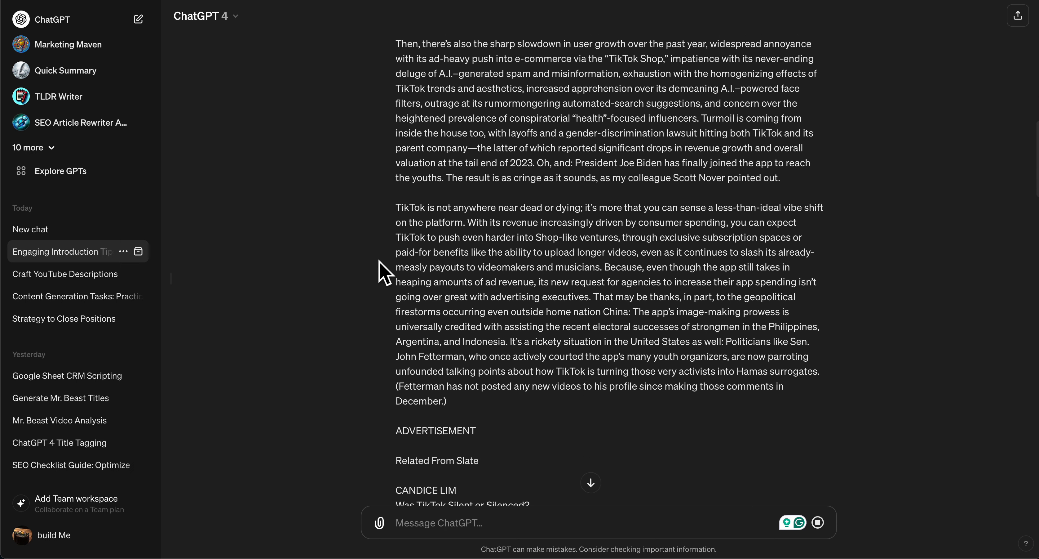
pyautogui.scroll(10, 382, 271)
pyautogui.scroll(-1, 428, 310)
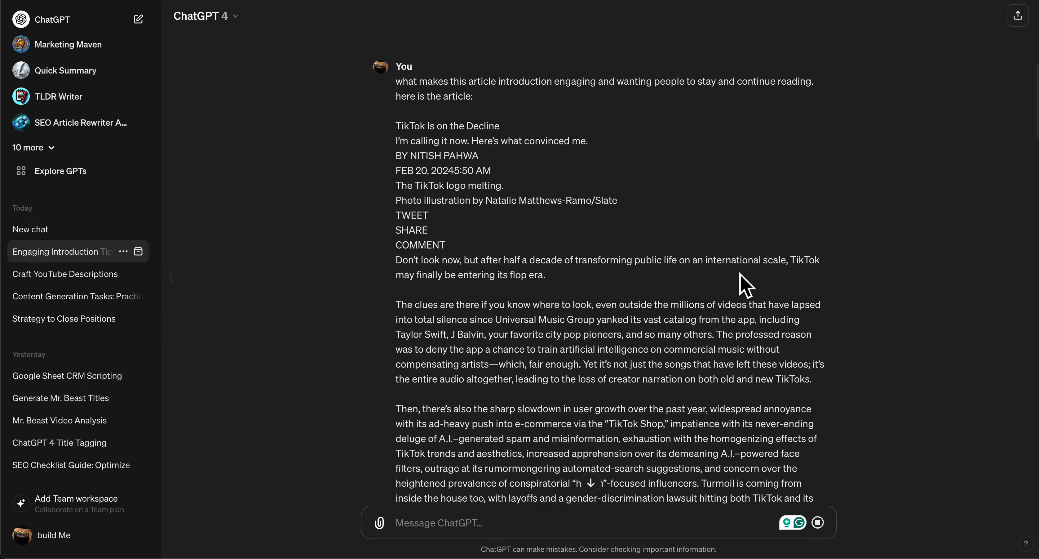
pyautogui.moveTo(391, 273); pyautogui.dragTo(599, 286)
pyautogui.click(592, 284)
pyautogui.scroll(-12, 385, 283)
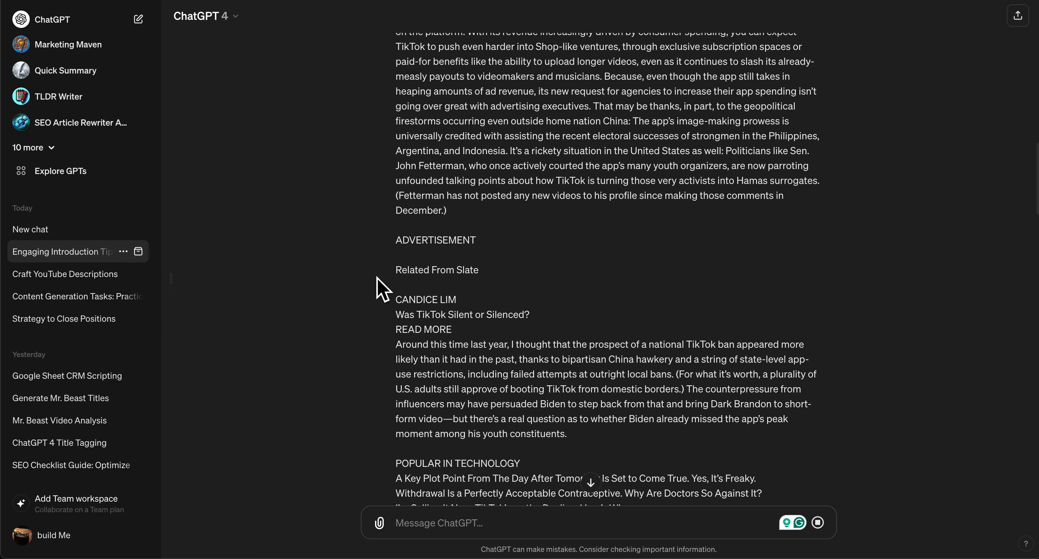
# - Read the analysis of the TikTok article's introduction, the combined request and the newly generated prompt for writing engaging introduction paragraphs
pyautogui.scroll(-15, 382, 288)
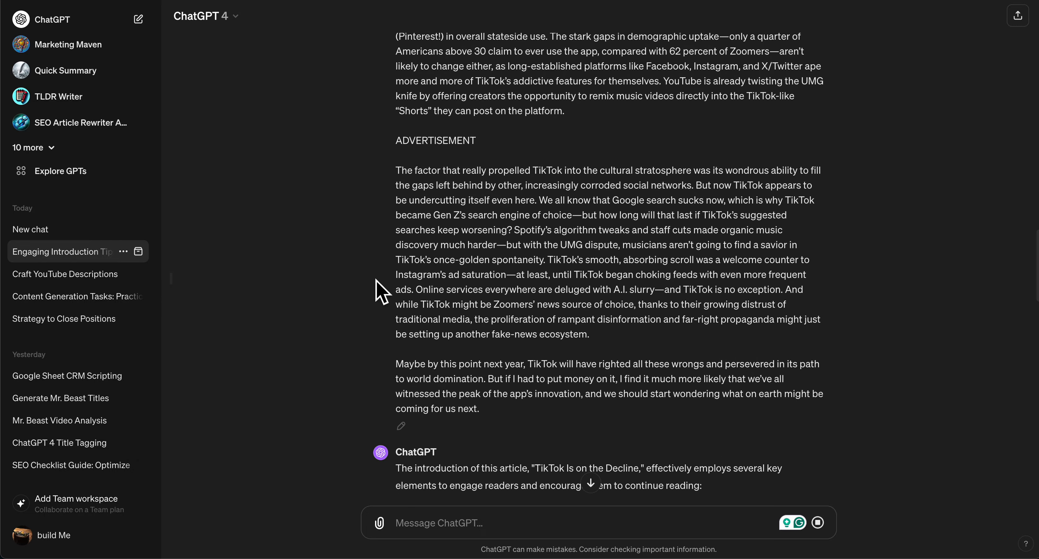
pyautogui.scroll(-2, 361, 282)
pyautogui.scroll(-20, 359, 298)
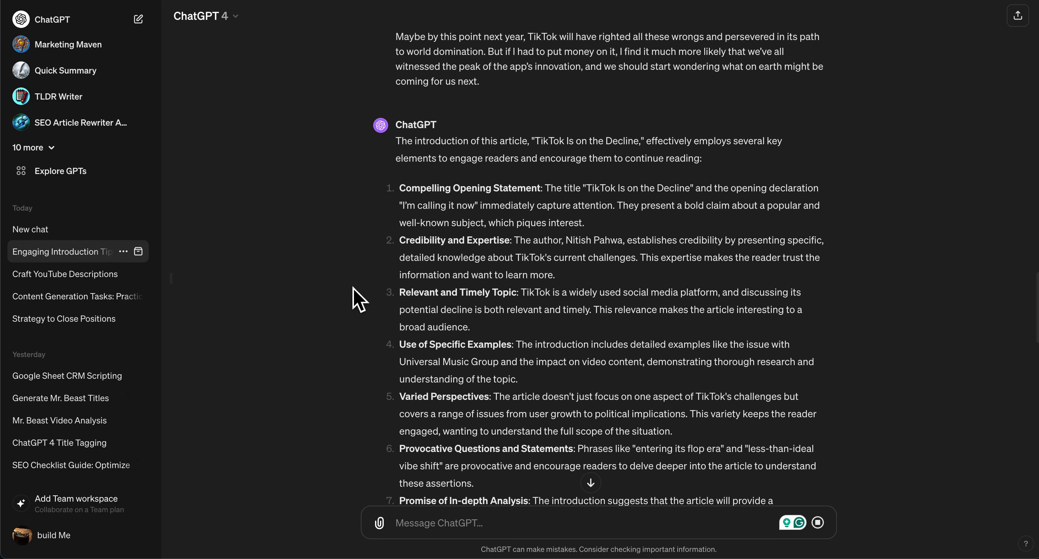
pyautogui.scroll(-2, 348, 297)
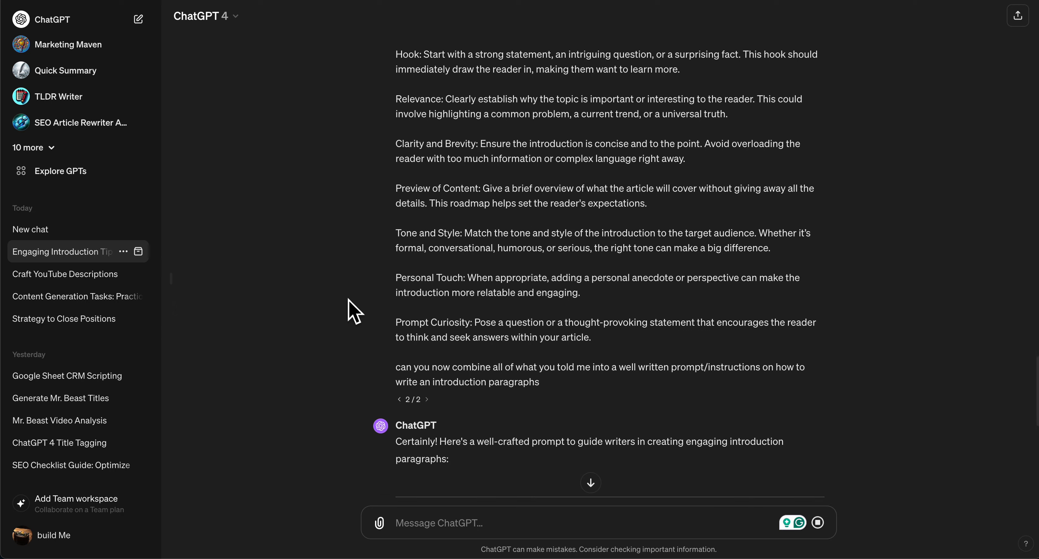
pyautogui.scroll(-5, 355, 296)
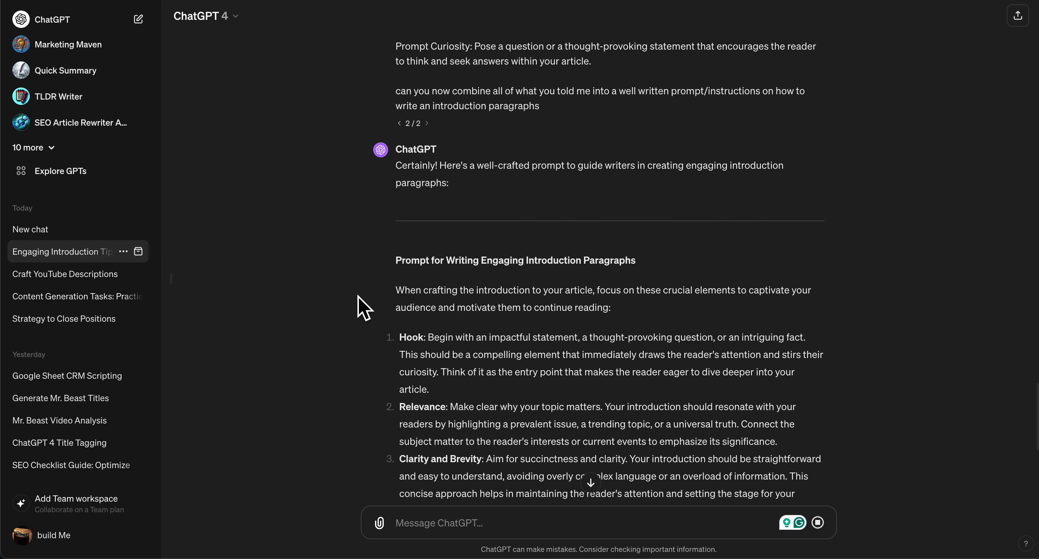
pyautogui.scroll(-1, 358, 306)
pyautogui.scroll(-1, 359, 304)
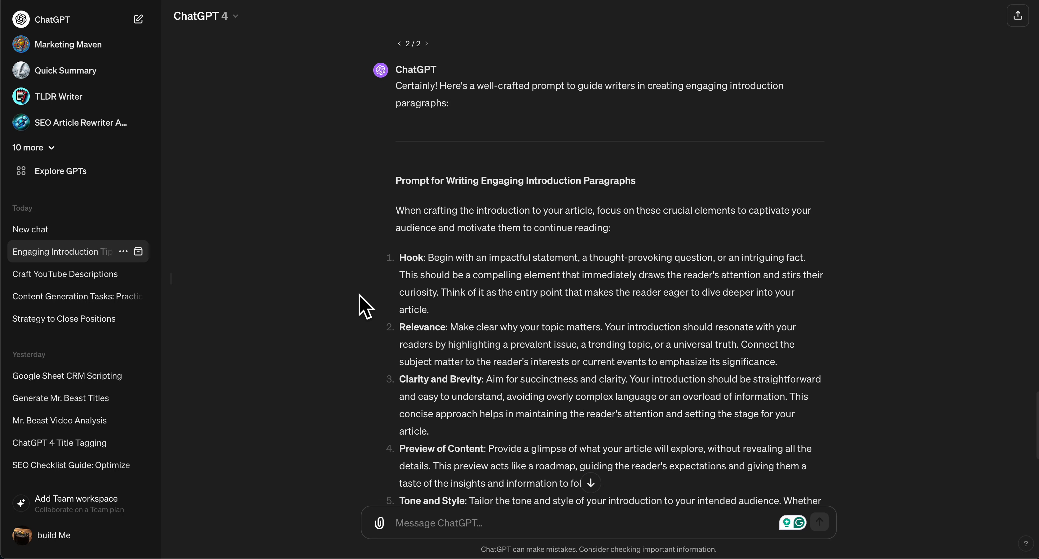
pyautogui.scroll(-3, 363, 305)
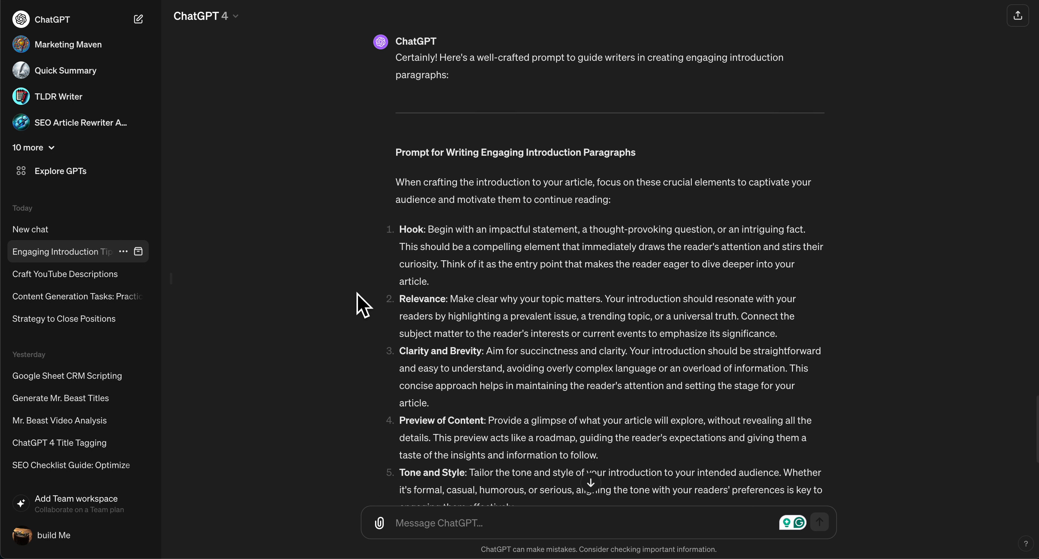
pyautogui.scroll(-1, 364, 306)
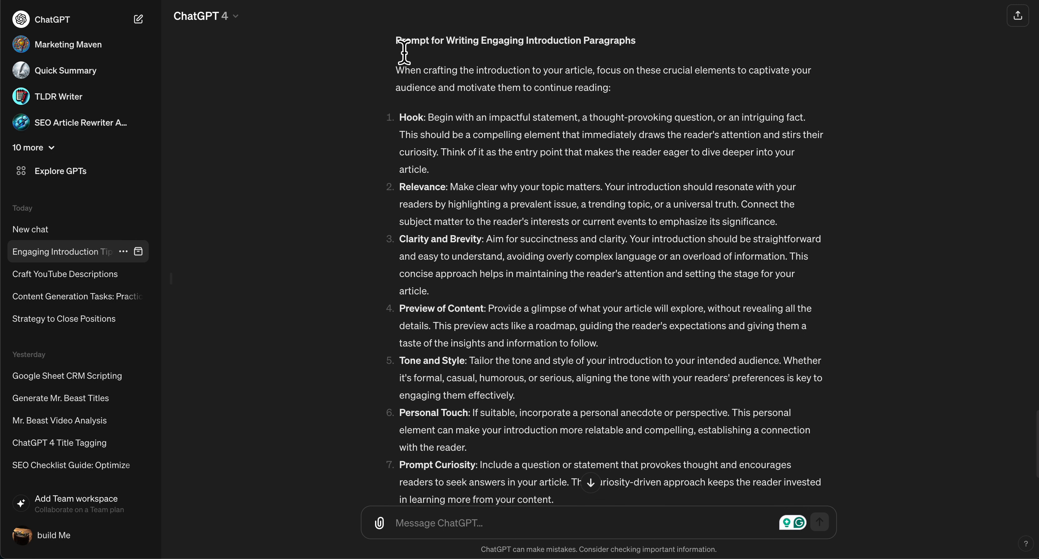
# - Copy the generated "Prompt for Writing Engaging Introduction Paragraphs" from its heading through its closing reminder
pyautogui.moveTo(405, 46); pyautogui.dragTo(432, 291)
pyautogui.click(437, 95)
pyautogui.moveTo(399, 50); pyautogui.dragTo(678, 366)
pyautogui.press('super+c')
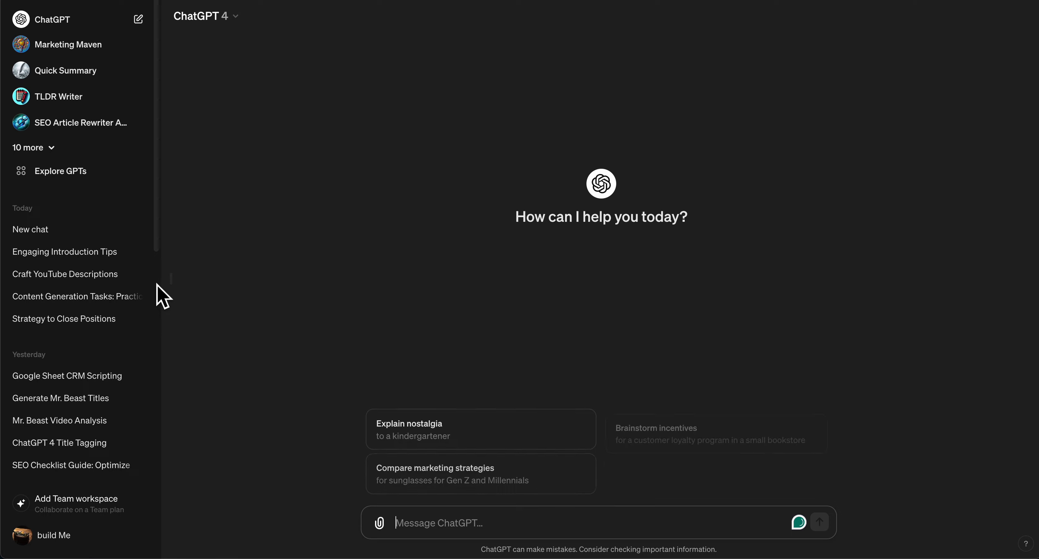
# - Paste the copied introduction-writing prompt into the message of a new chat, with the chat history sidebar hidden
pyautogui.click(170, 279)
pyautogui.click(502, 524)
pyautogui.press('super+v')
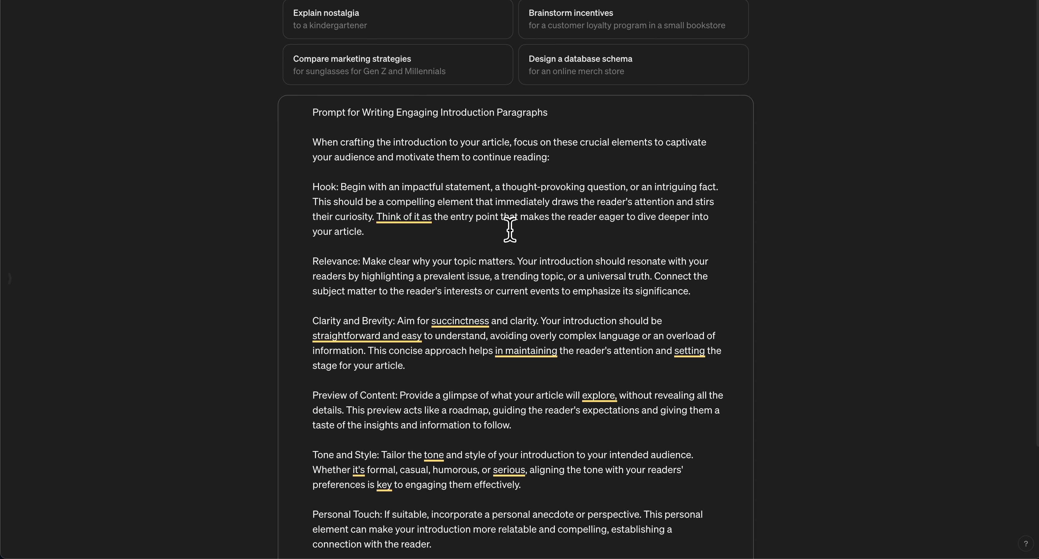
pyautogui.scroll(-4, 509, 230)
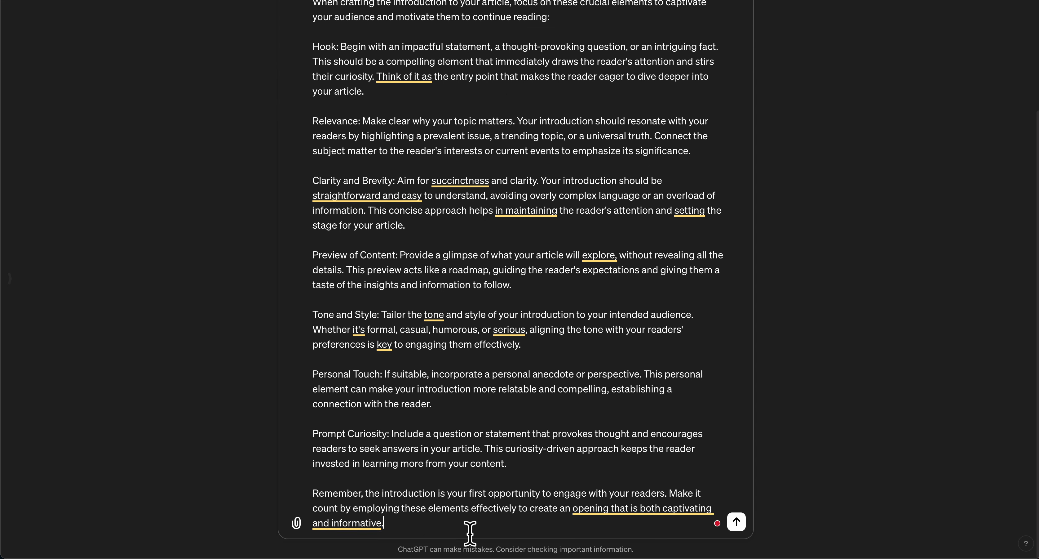
# - End the prompt with "i will give you the article for you to write a better introduction once you've learned all of my requirements." and submit it
pyautogui.scroll(4, 468, 531)
pyautogui.write('i will give you t')
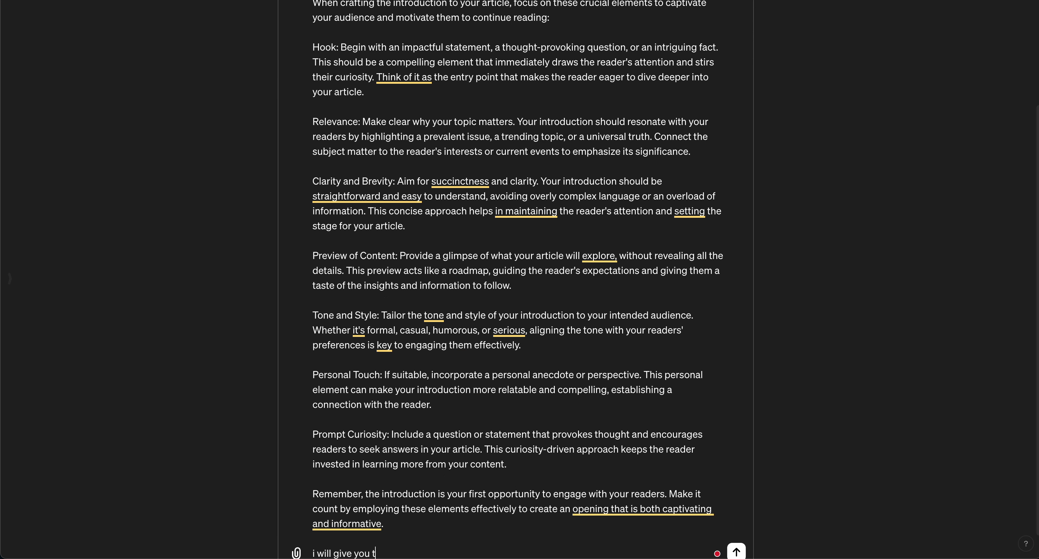
pyautogui.write("he article for you to write a better introduction once you've learned")
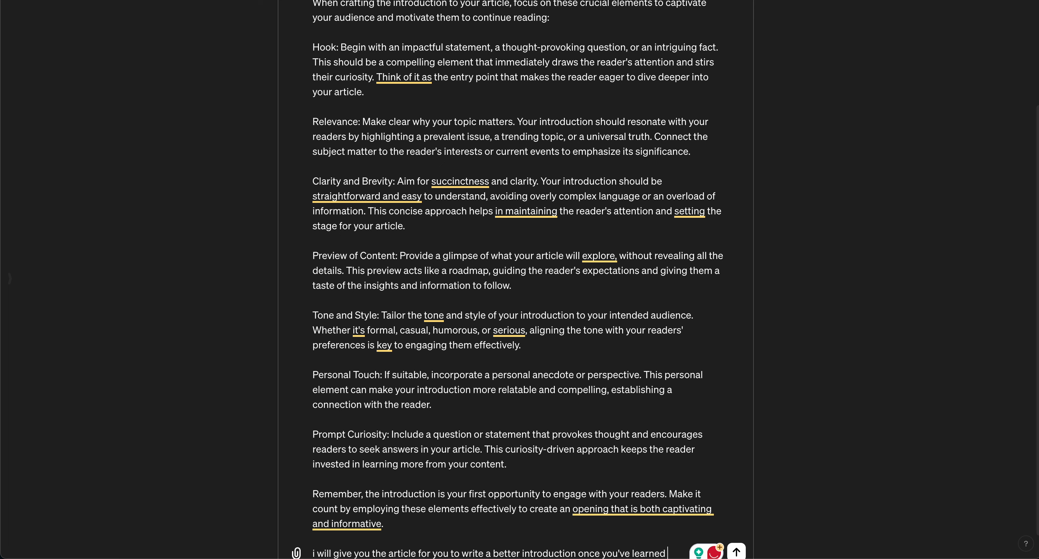
pyautogui.write('o f')
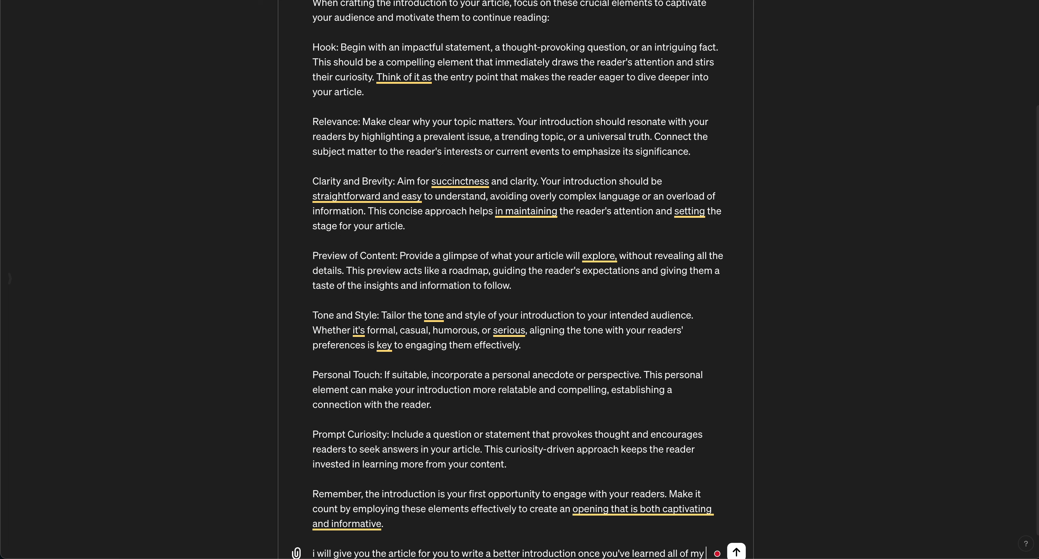
pyautogui.write(' my requirements.')
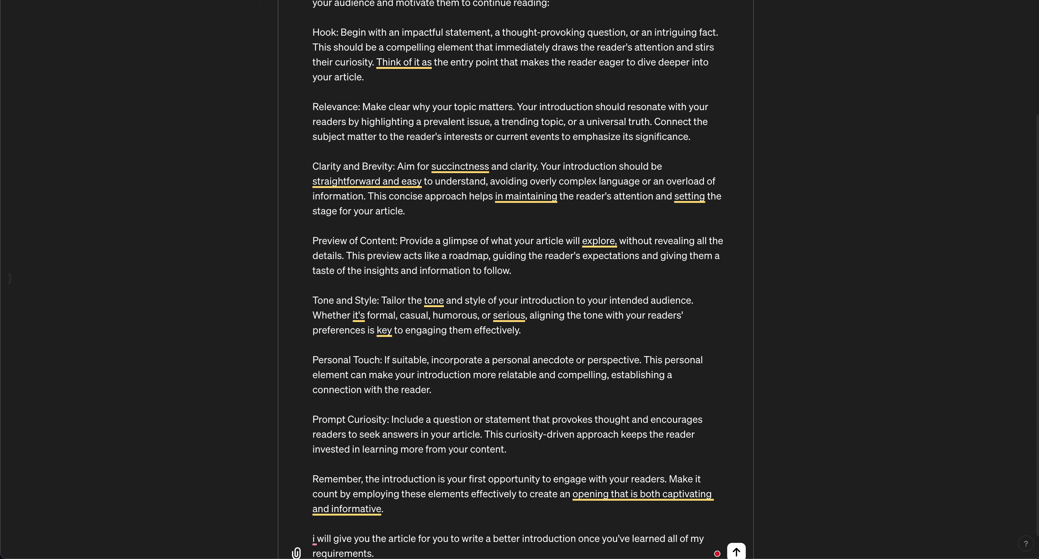
pyautogui.press('Return')
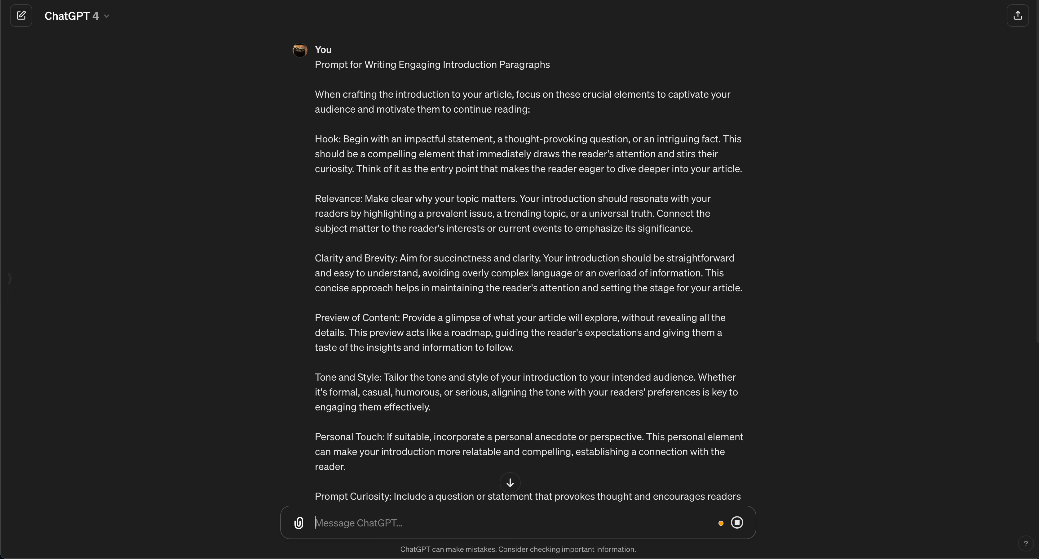
# - Switch to Google News, open Windows Central's article on how people use Microsoft Copilot, copy its text and block the site's notifications
pyautogui.scroll(-6, 608, 234)
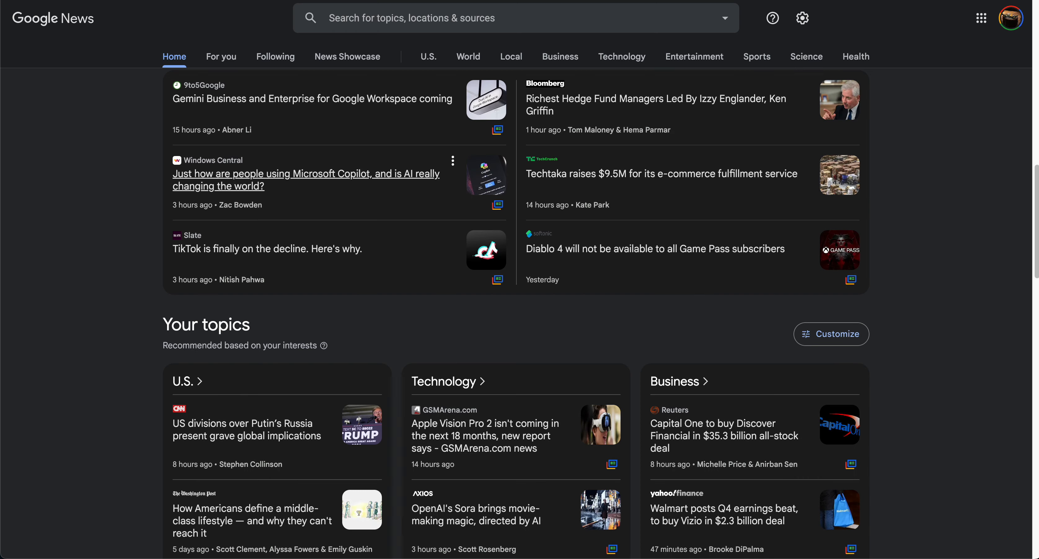
pyautogui.click(306, 174)
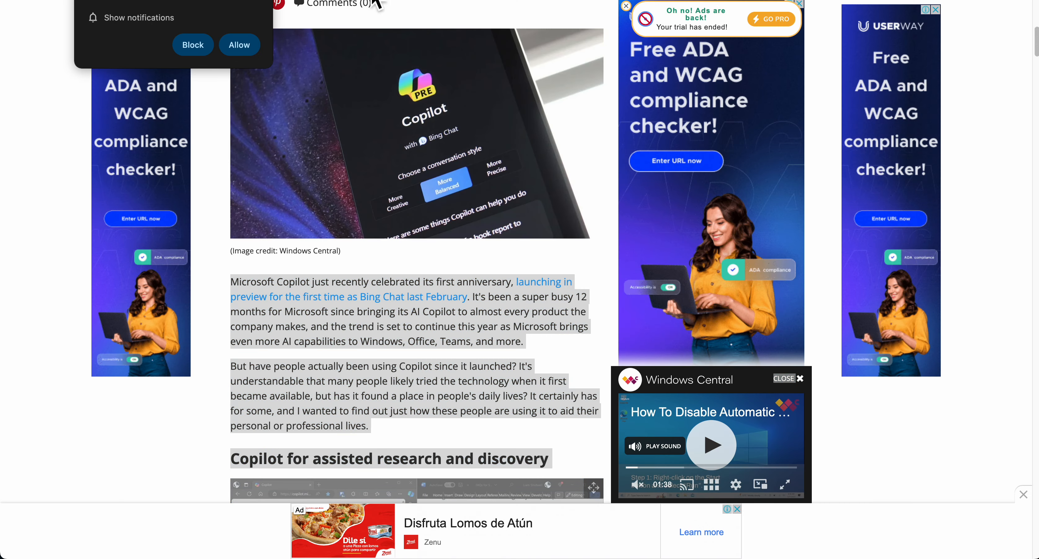
pyautogui.click(194, 45)
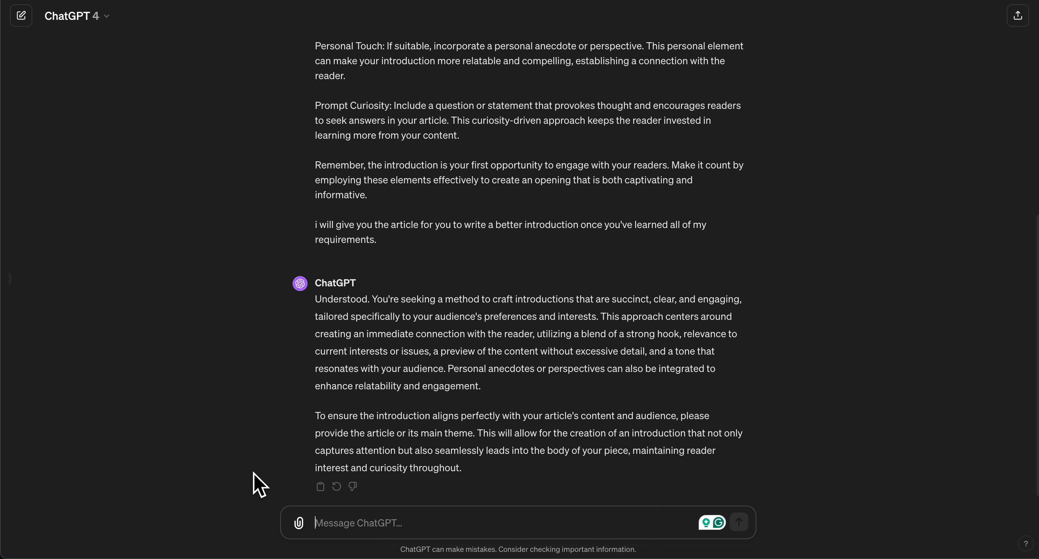
# - Switch back to the ChatGPT chat, paste the copied Microsoft Copilot article text as the message and submit it
pyautogui.hotkey('ctrl', 'v')
pyautogui.scroll(-15, 793, 526)
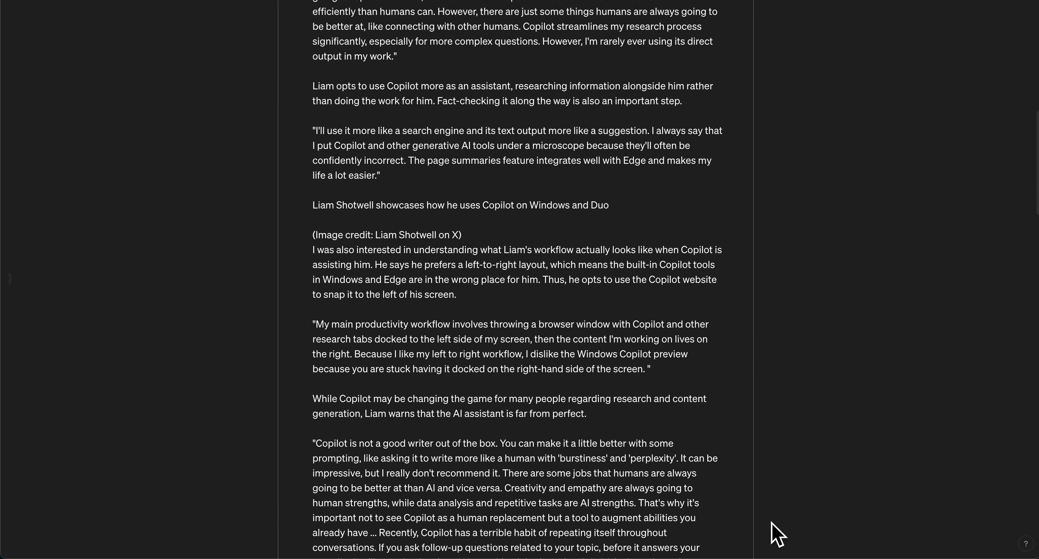
pyautogui.scroll(-10, 793, 533)
pyautogui.click(741, 523)
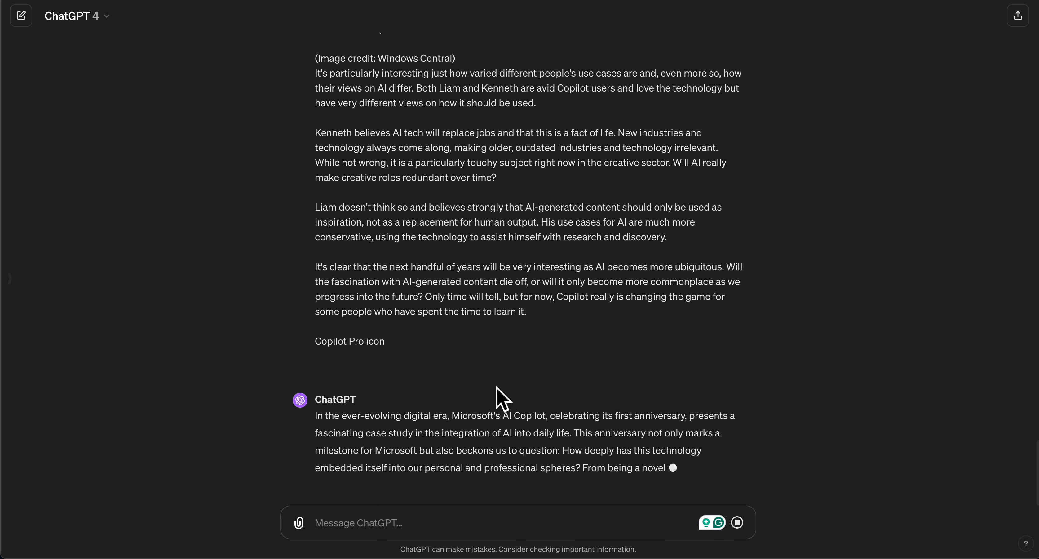
# - Read through the generated introduction for the Microsoft Copilot article, checking its opening phrase and the wording of the body
pyautogui.moveTo(310, 418); pyautogui.dragTo(380, 418)
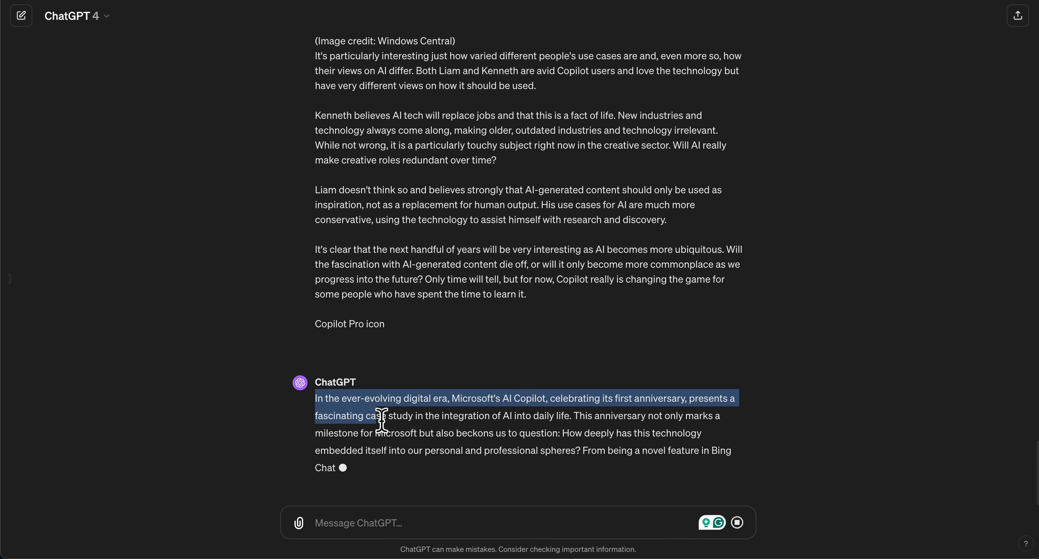
pyautogui.moveTo(315, 383); pyautogui.dragTo(334, 397)
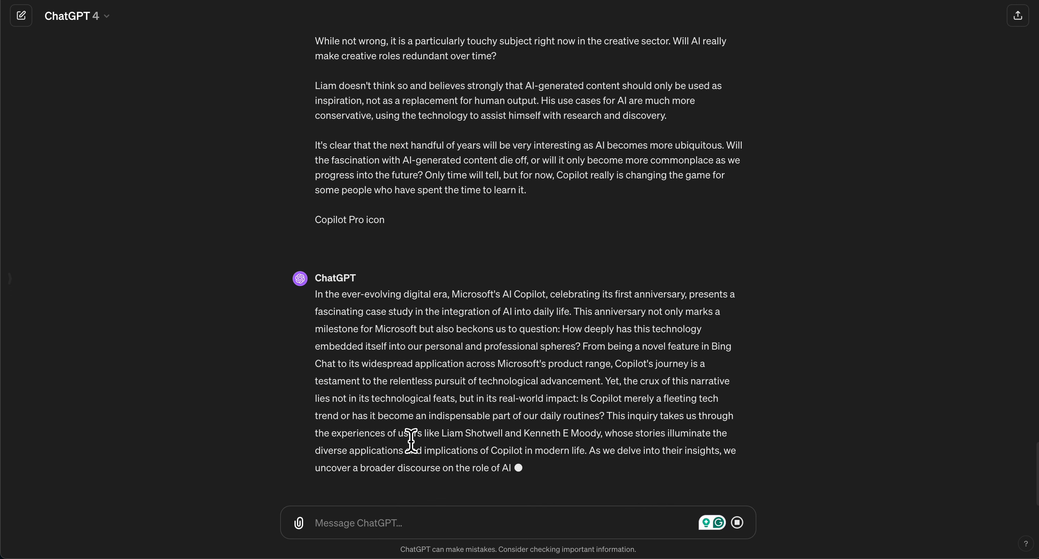
pyautogui.moveTo(456, 282); pyautogui.dragTo(679, 422)
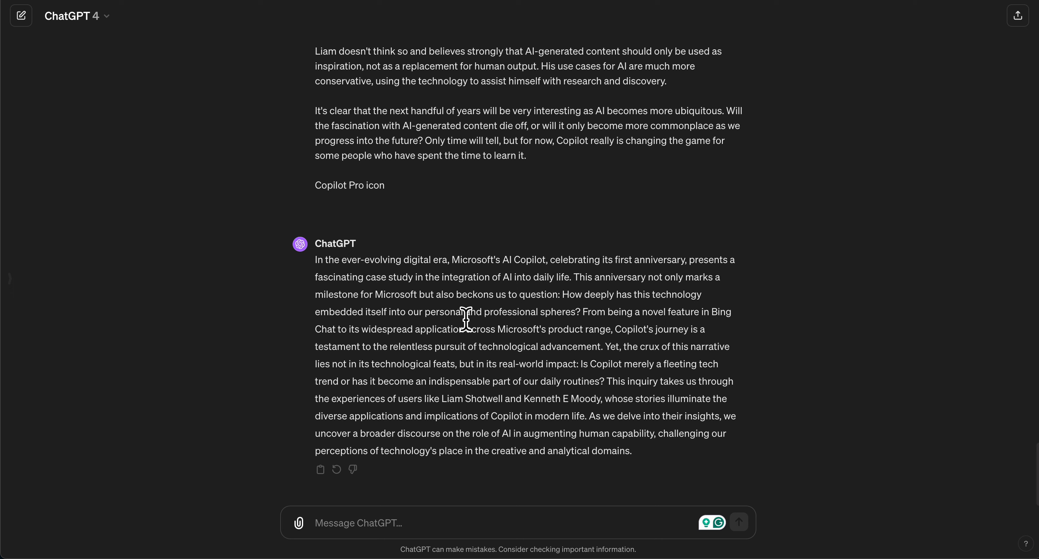
pyautogui.moveTo(450, 267); pyautogui.dragTo(678, 419)
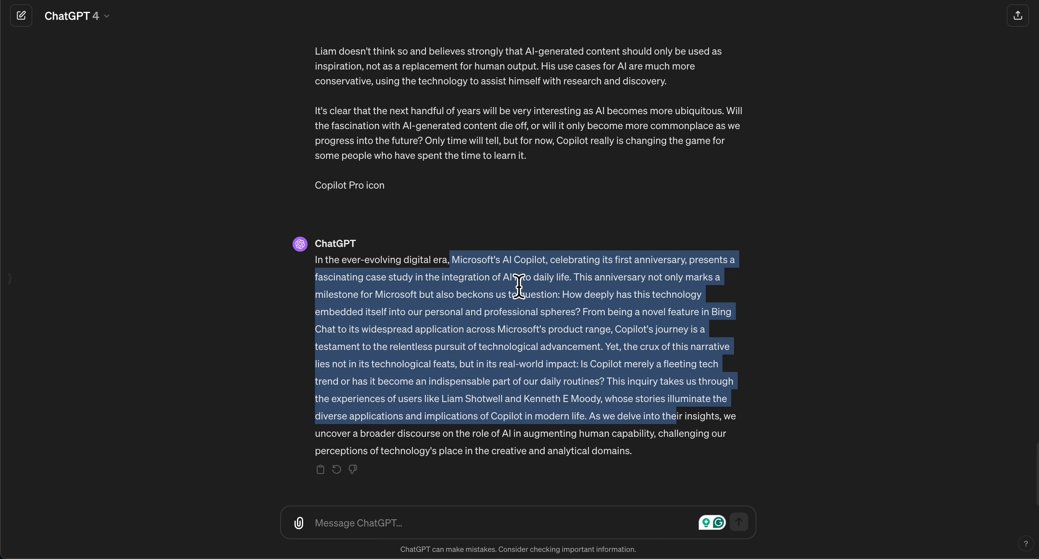
pyautogui.click(503, 314)
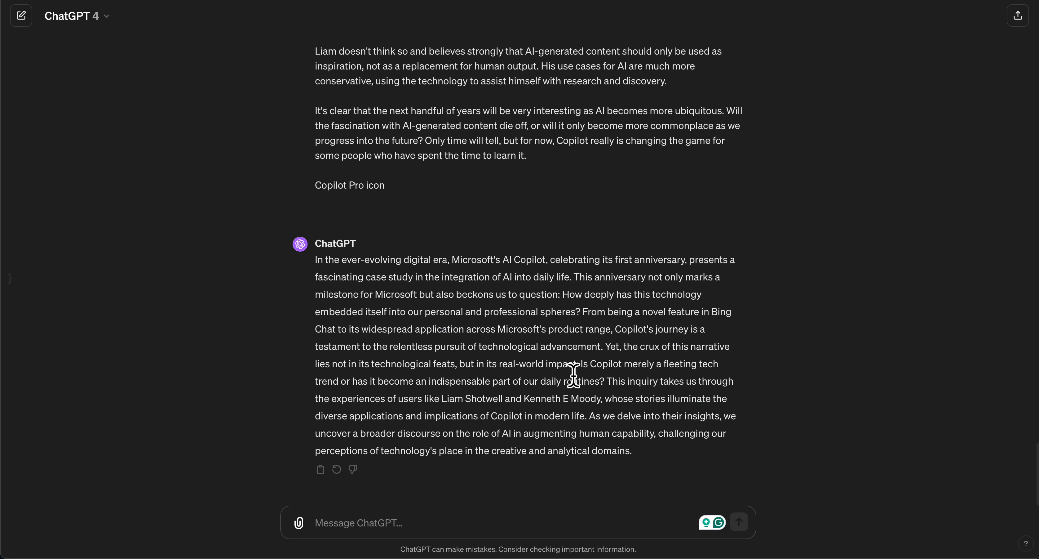
# - Send the follow-up request "maybe use plain language" for the generated introduction
pyautogui.click(604, 534)
pyautogui.write('maybe ')
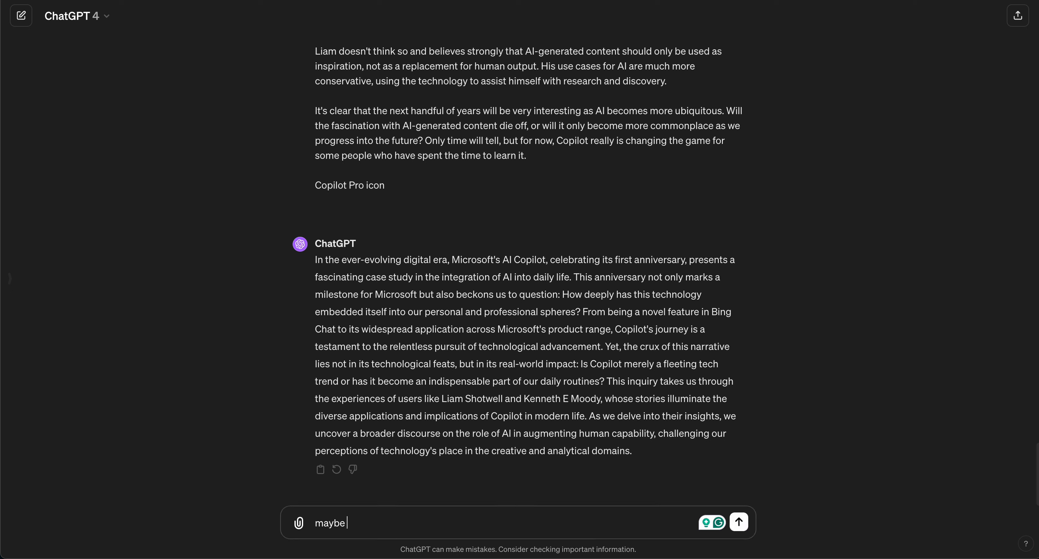
pyautogui.write('use plain language')
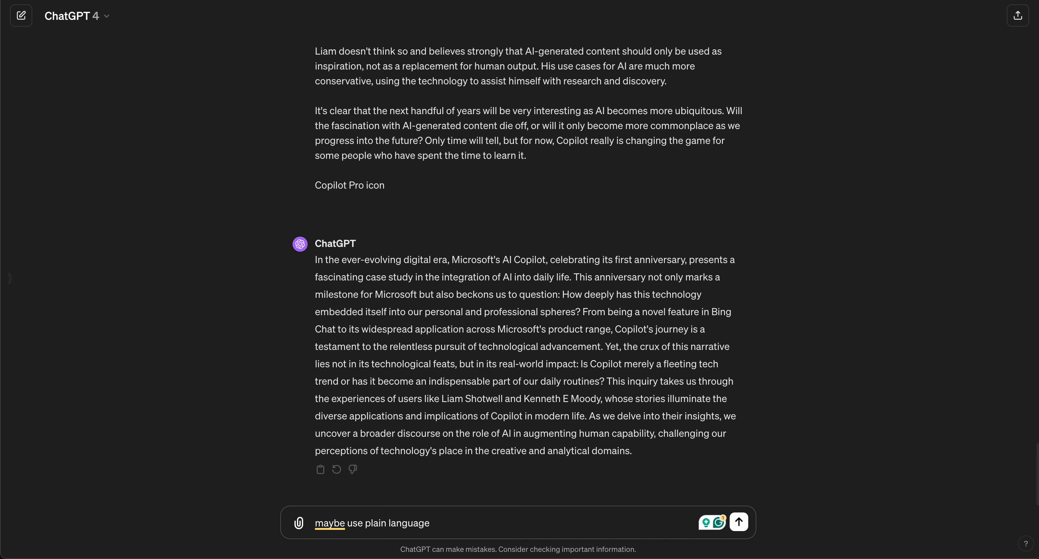
pyautogui.press('Return')
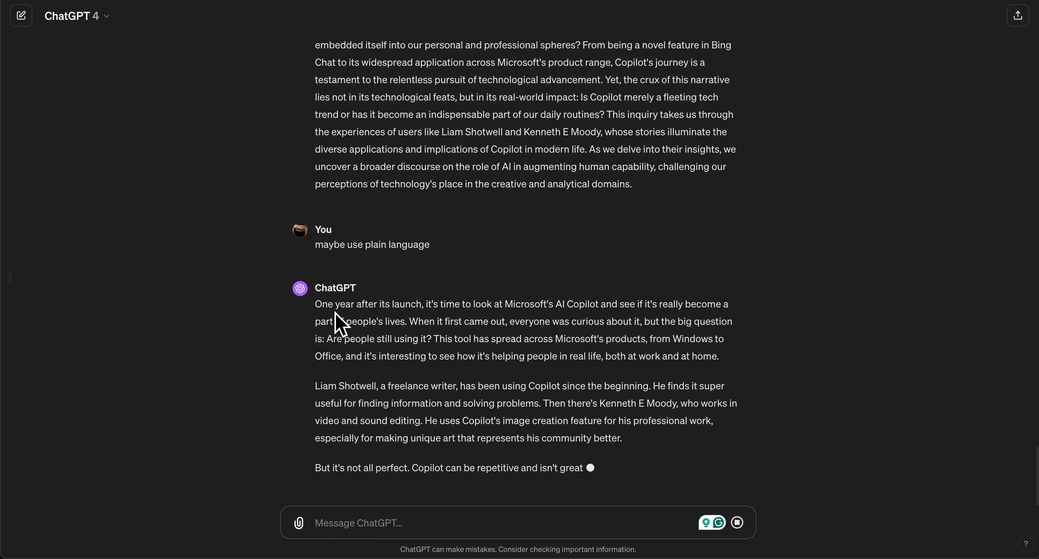
# - Review the plain-language request, the closing instruction of the chat's first prompt and the rewritten Copilot introduction
pyautogui.moveTo(341, 230); pyautogui.dragTo(454, 244)
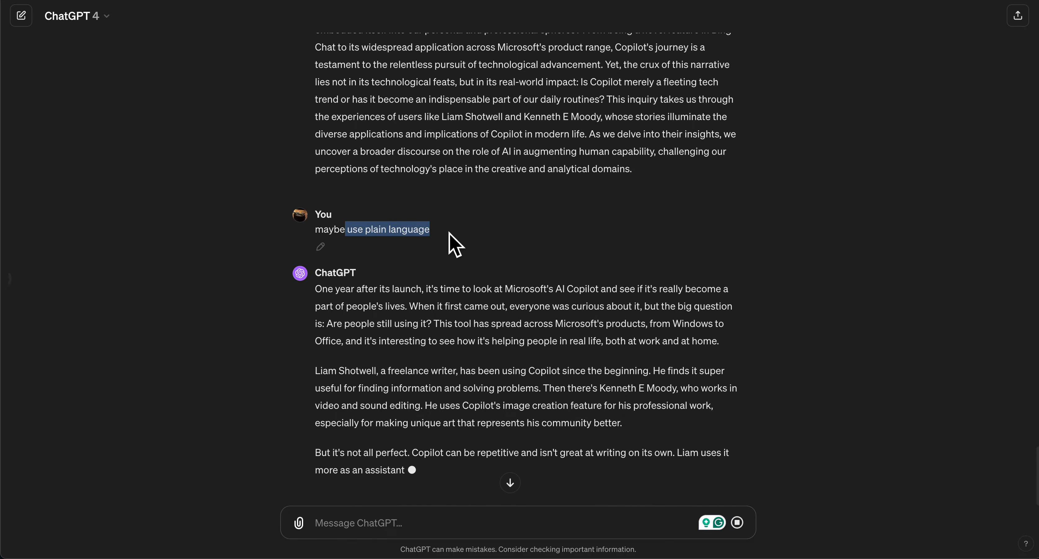
pyautogui.click(455, 247)
pyautogui.scroll(15, 449, 245)
pyautogui.scroll(10, 448, 246)
pyautogui.scroll(-20, 429, 246)
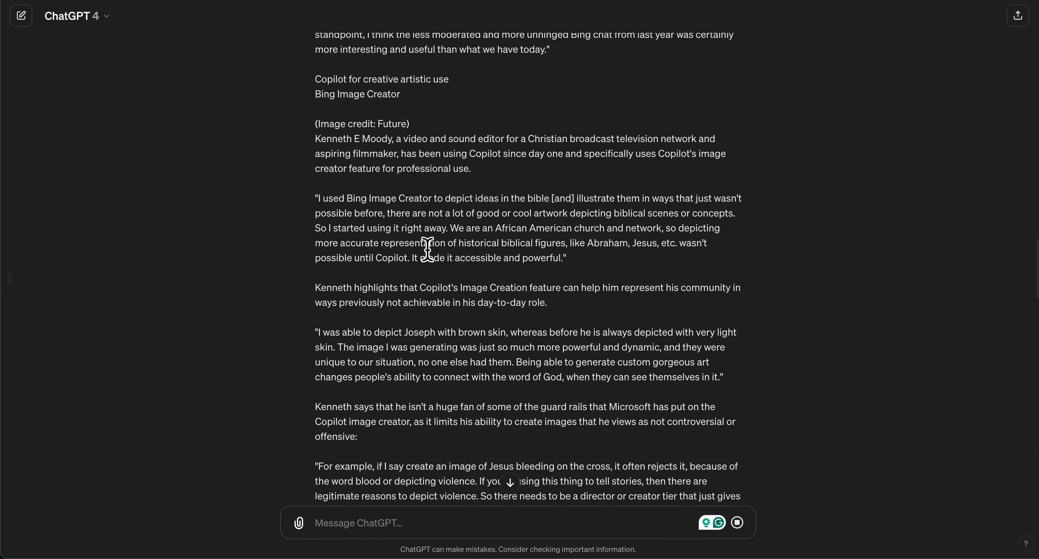
pyautogui.scroll(20, 423, 242)
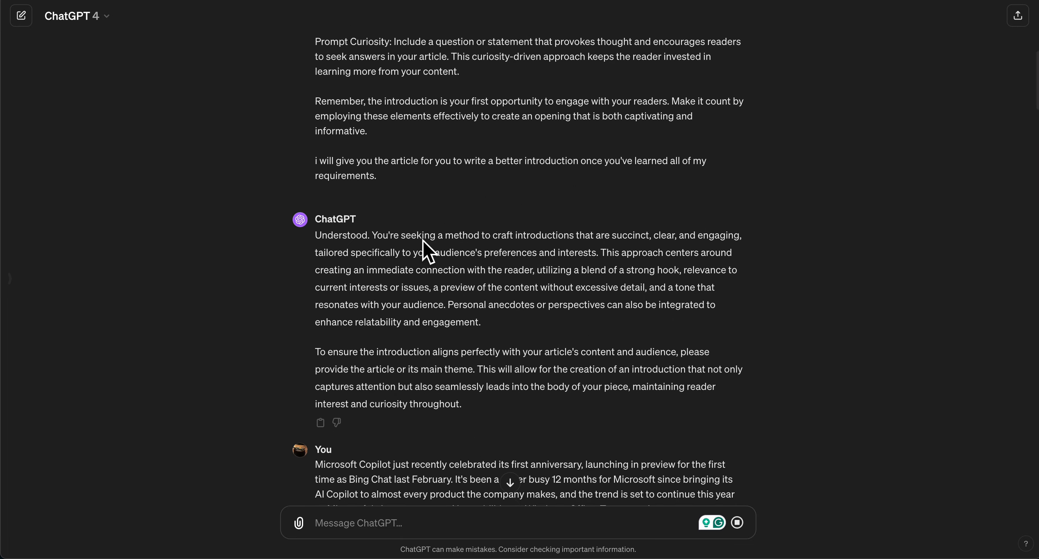
pyautogui.moveTo(354, 65); pyautogui.dragTo(431, 407)
pyautogui.scroll(-6, 471, 401)
pyautogui.moveTo(321, 387); pyautogui.dragTo(426, 391)
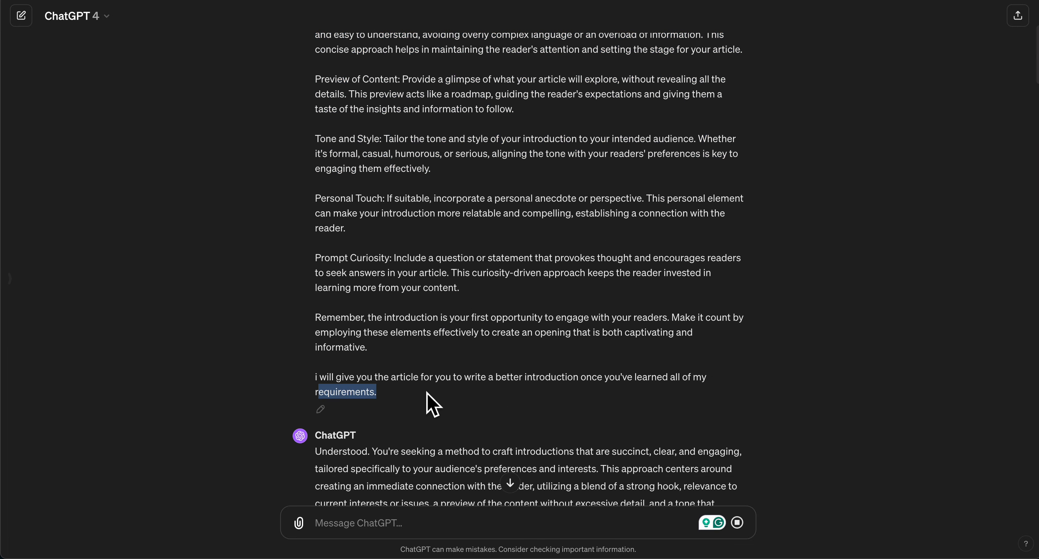
pyautogui.click(425, 390)
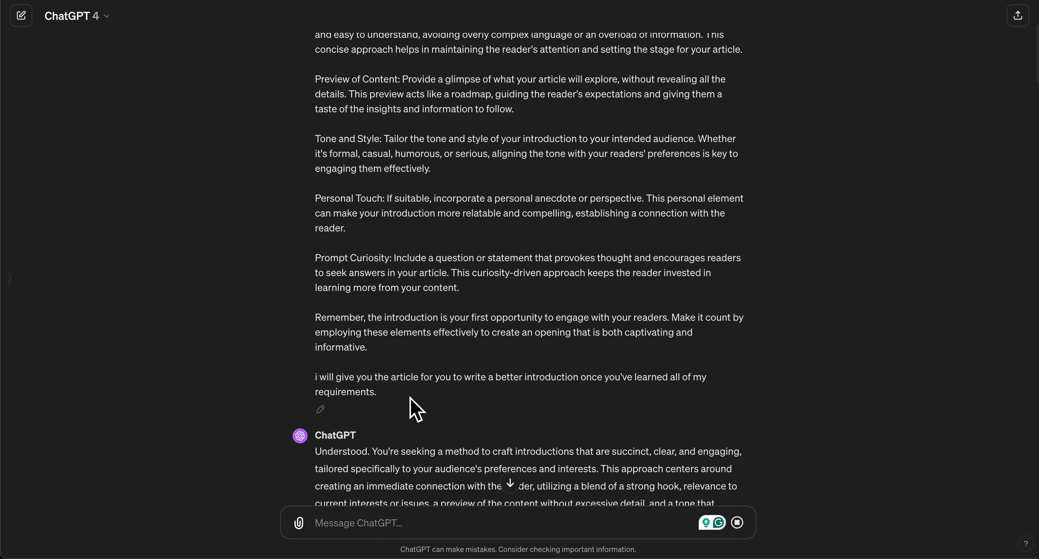
pyautogui.scroll(-20, 410, 408)
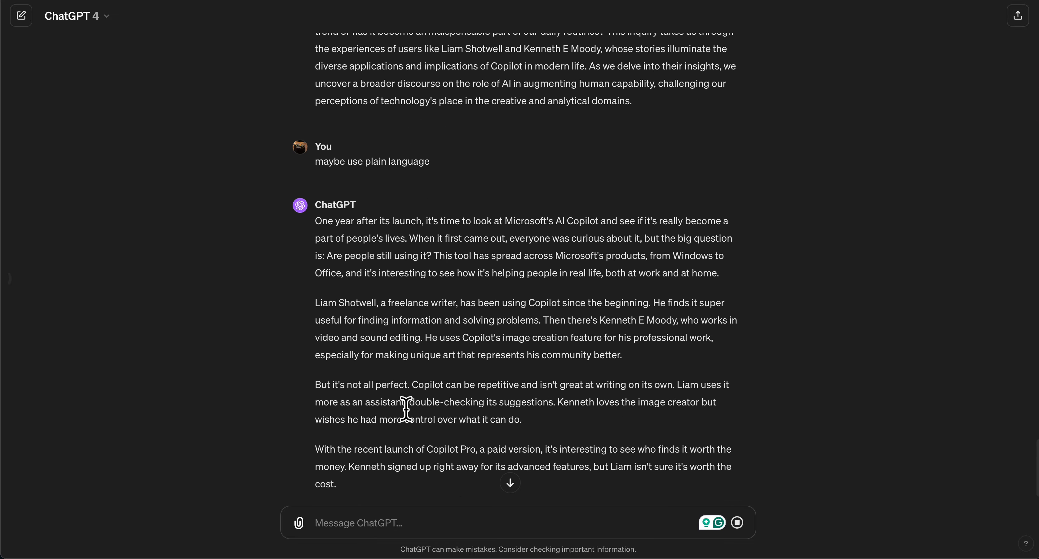
pyautogui.scroll(-2, 404, 410)
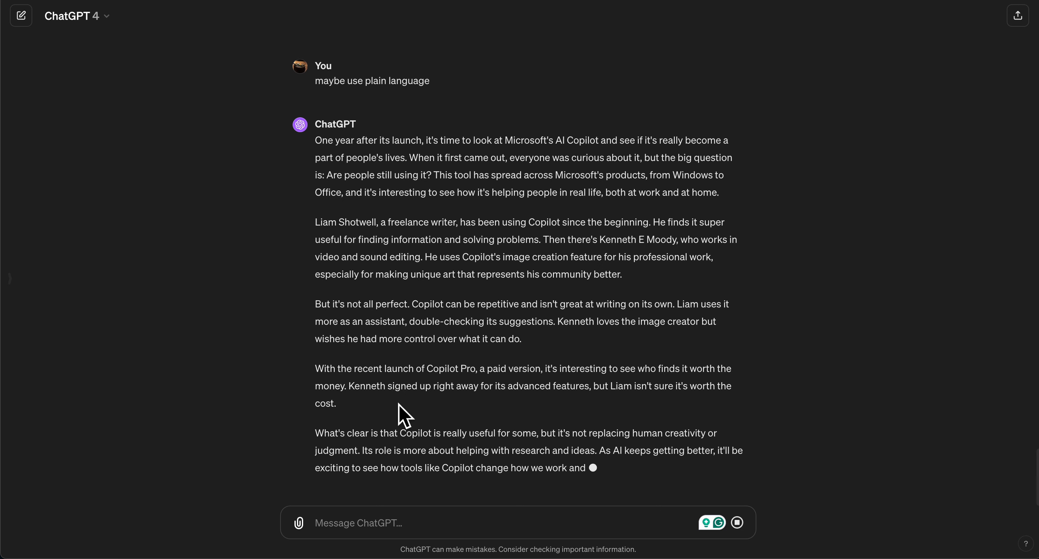
# - Review the chat from the introduction-writing prompt and its closing instruction through the pasted Copilot article to the plain-language rewrite
pyautogui.scroll(1, 400, 404)
pyautogui.moveTo(415, 177); pyautogui.dragTo(484, 275)
pyautogui.scroll(13, 474, 296)
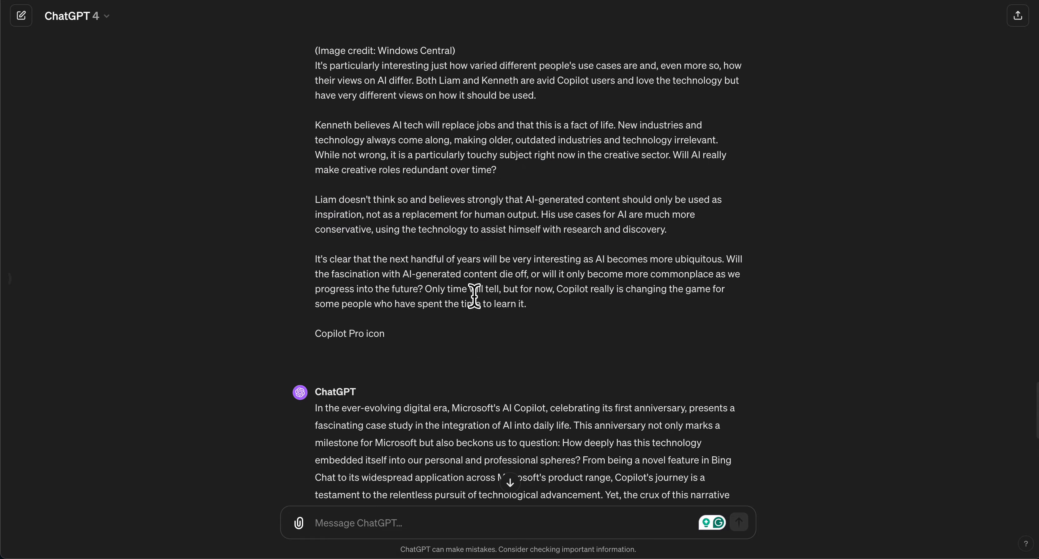
pyautogui.scroll(20, 474, 296)
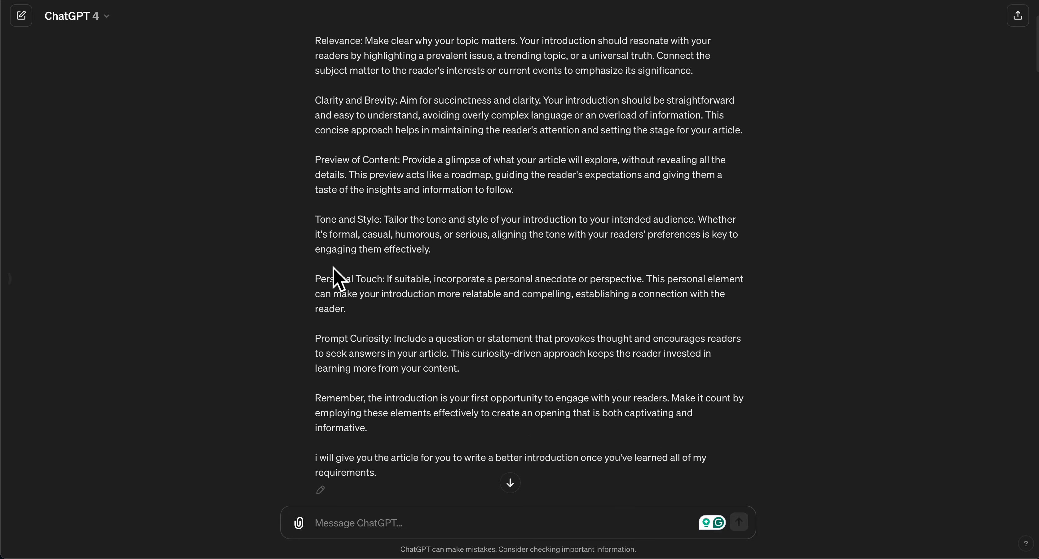
pyautogui.scroll(4, 338, 278)
pyautogui.scroll(-10, 329, 103)
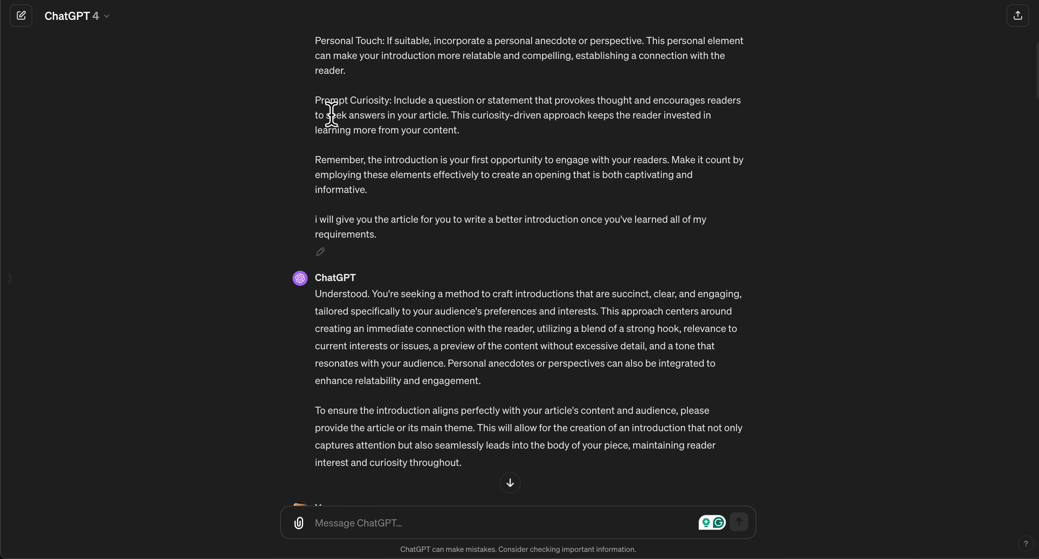
pyautogui.scroll(-5, 332, 114)
pyautogui.scroll(9, 423, 194)
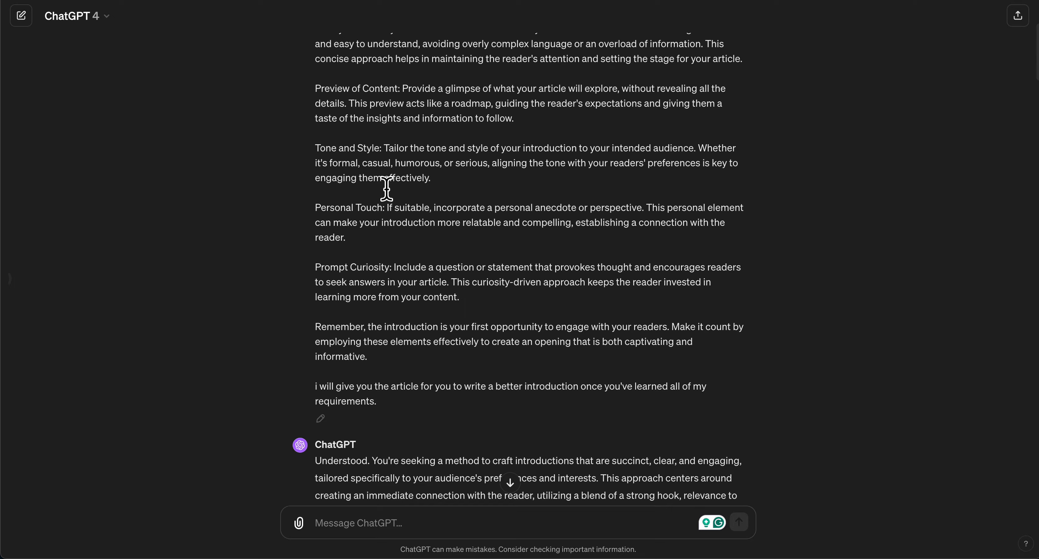
pyautogui.scroll(-15, 387, 188)
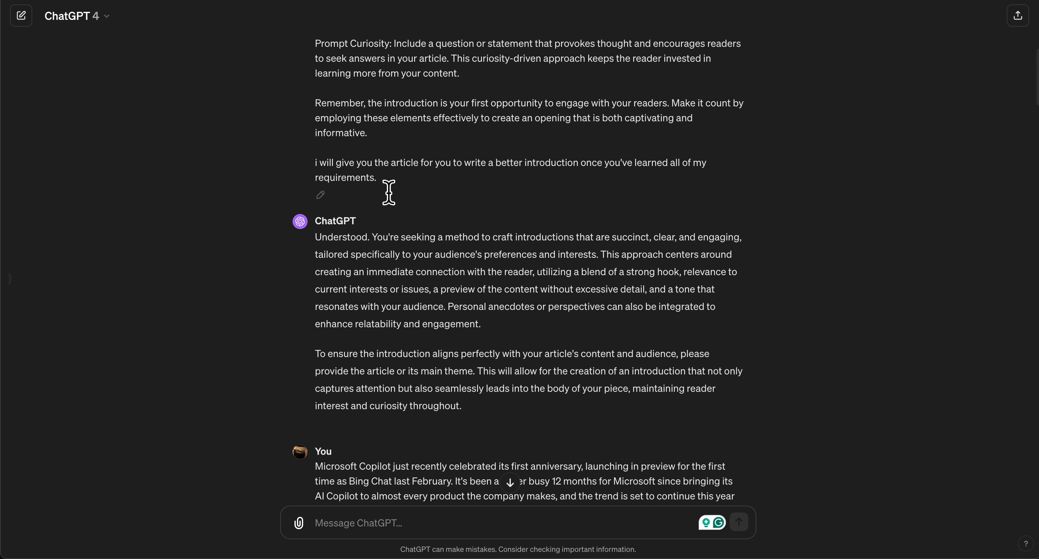
pyautogui.scroll(-15, 389, 192)
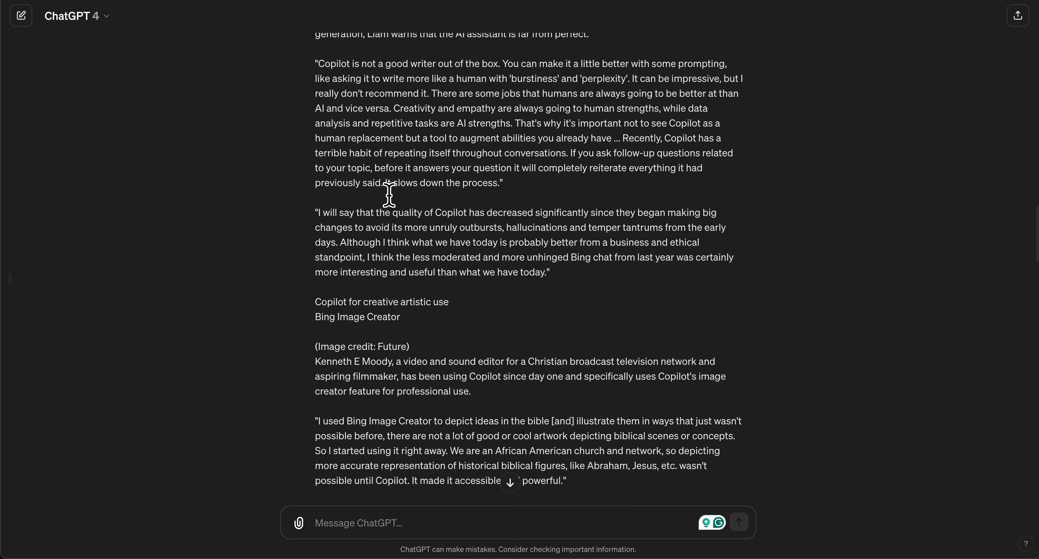
pyautogui.scroll(-15, 389, 191)
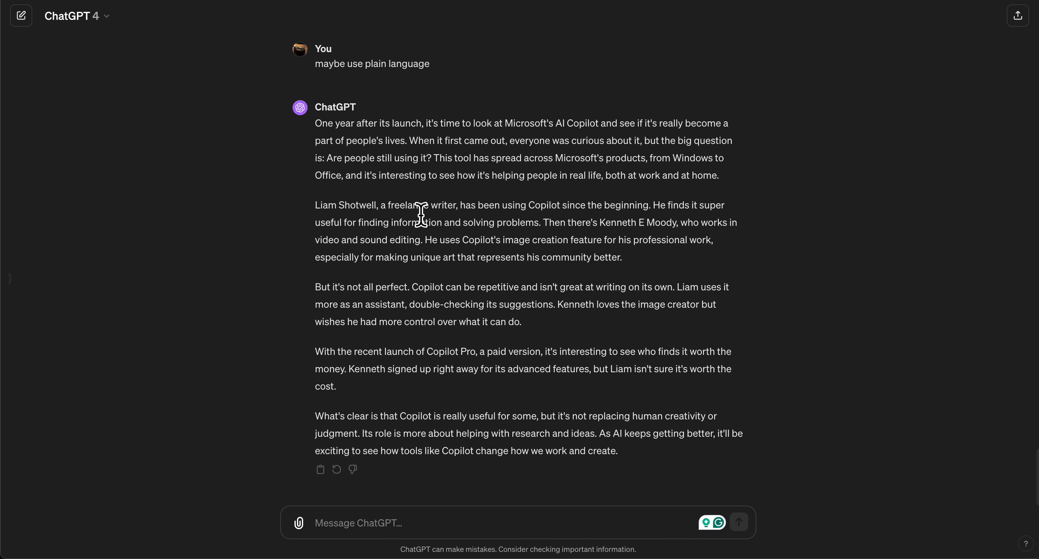
# - Compare the plain-language introduction with the earlier version and highlight the rewrite's opening paragraph
pyautogui.scroll(3, 413, 265)
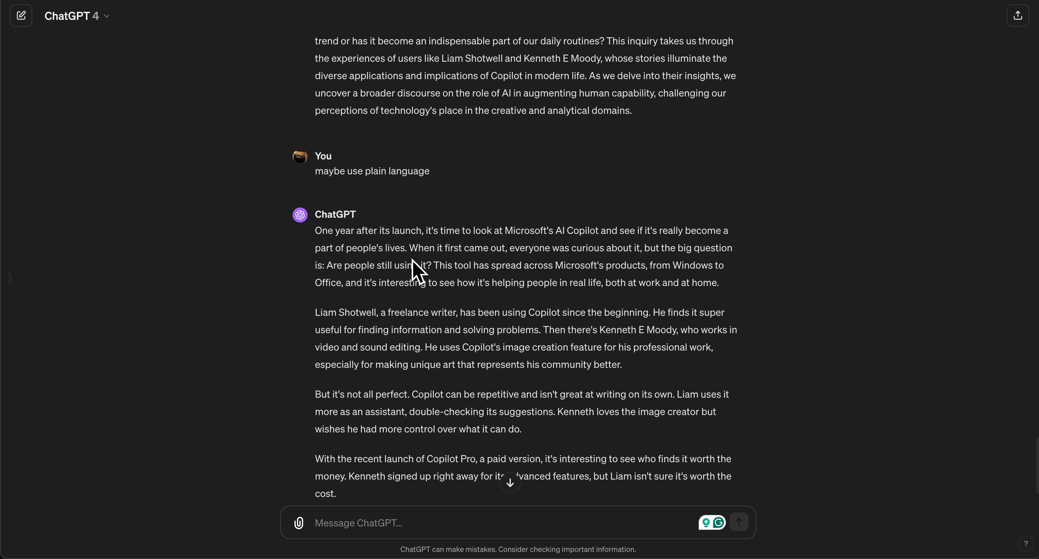
pyautogui.scroll(-3, 419, 266)
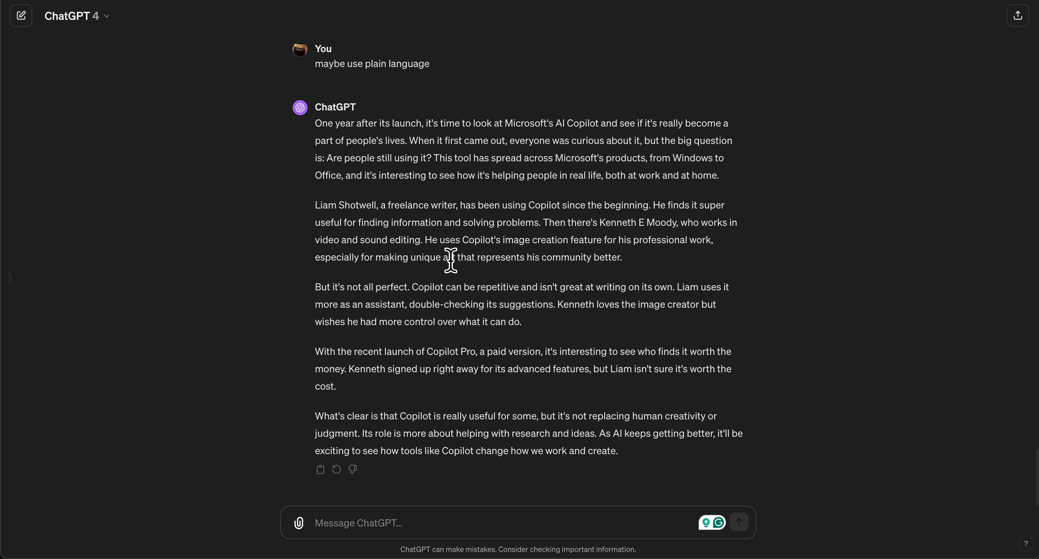
pyautogui.moveTo(323, 133); pyautogui.dragTo(656, 184)
pyautogui.click(656, 184)
pyautogui.hotkey('ctrl', 'Tab')
pyautogui.hotkey('ctrl', 'Tab')
pyautogui.click(271, 376)
# - Copy the introduction-writing prompt from the chat's first message, from its title through the closing "Remember" paragraph
pyautogui.scroll(10, 132, 406)
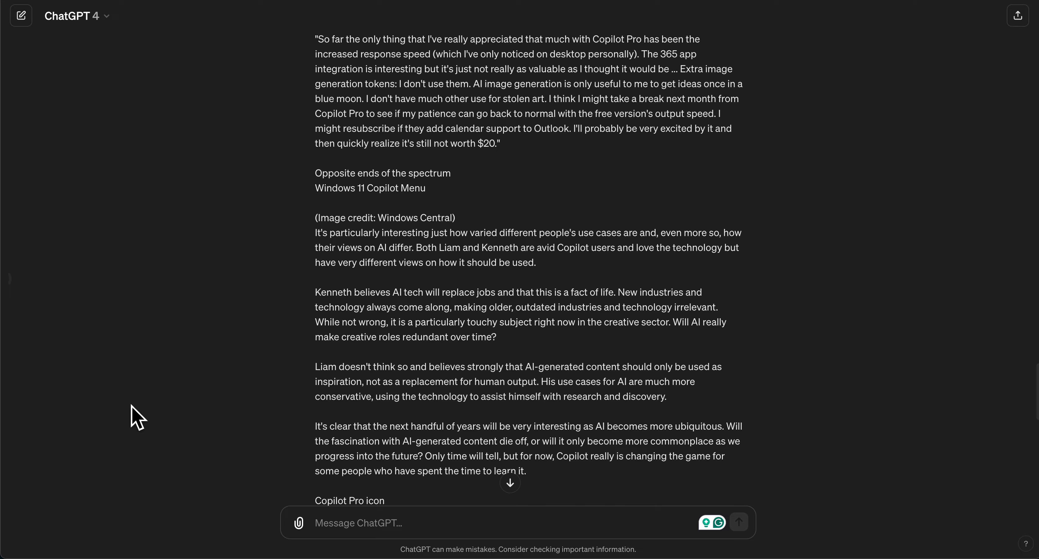
pyautogui.scroll(15, 339, 399)
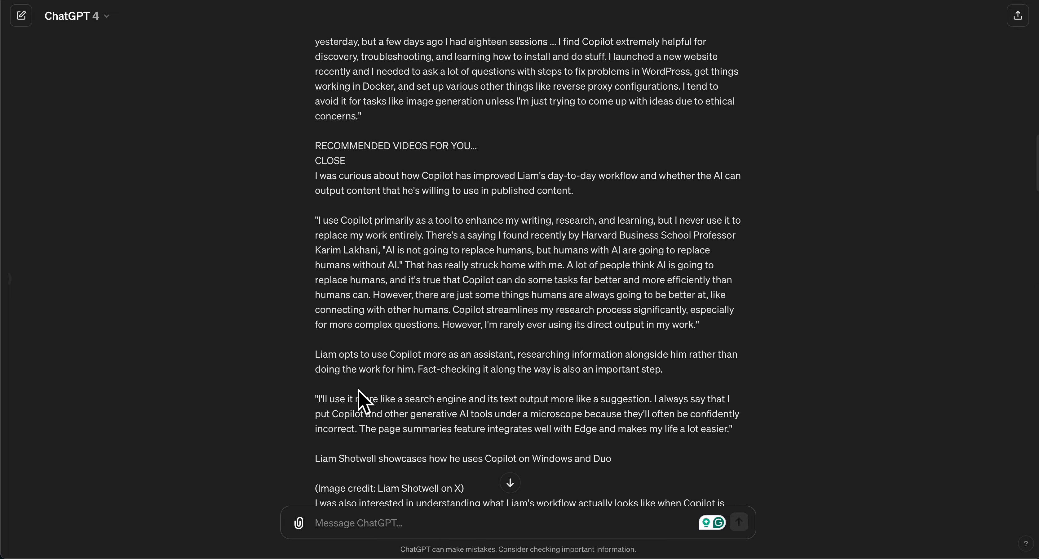
pyautogui.scroll(15, 365, 403)
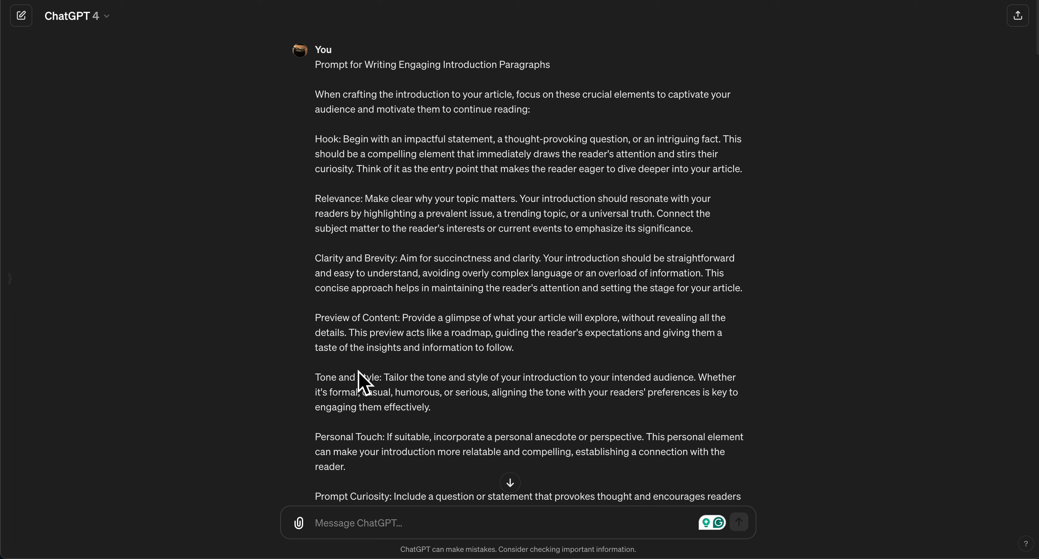
pyautogui.scroll(-6, 375, 373)
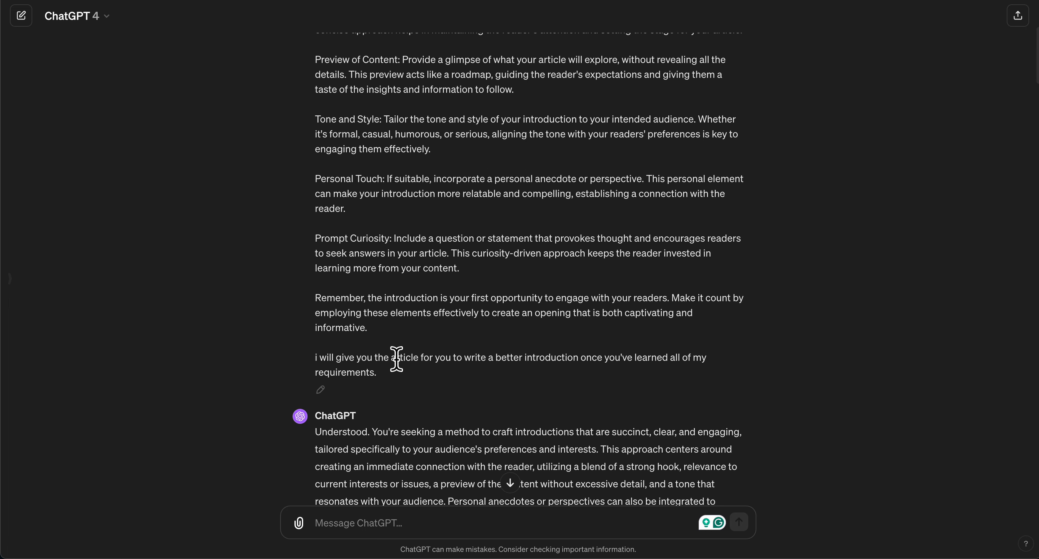
pyautogui.moveTo(400, 328); pyautogui.dragTo(314, 65)
pyautogui.press('super+c')
# - In a new chat, send "whatss missing from this prompt that i should include to write better introduction paragraphs?" followed by the copied prompt
pyautogui.click(14, 18)
pyautogui.write('whatss missing from t')
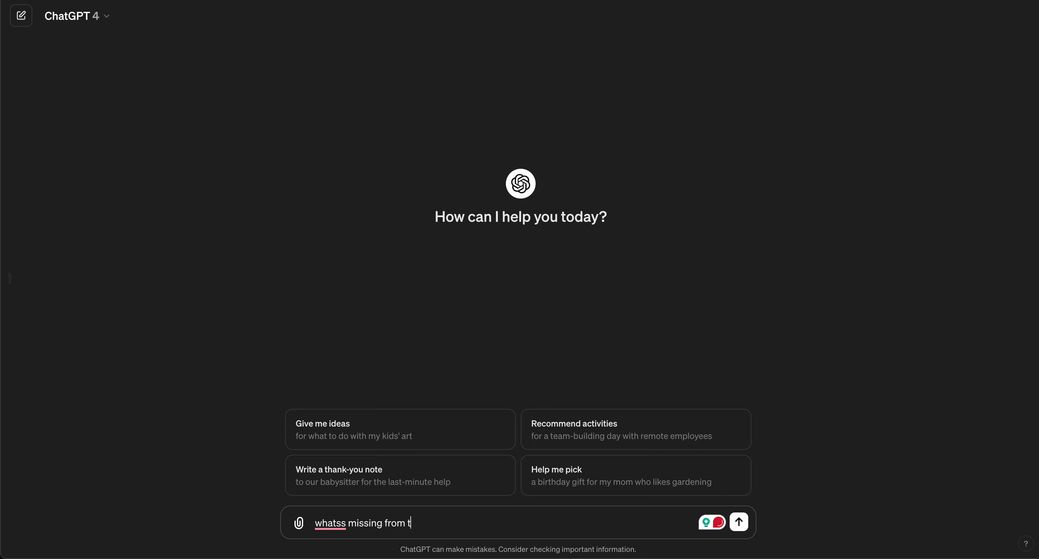
pyautogui.write('his prompt that i should include to write better introduc')
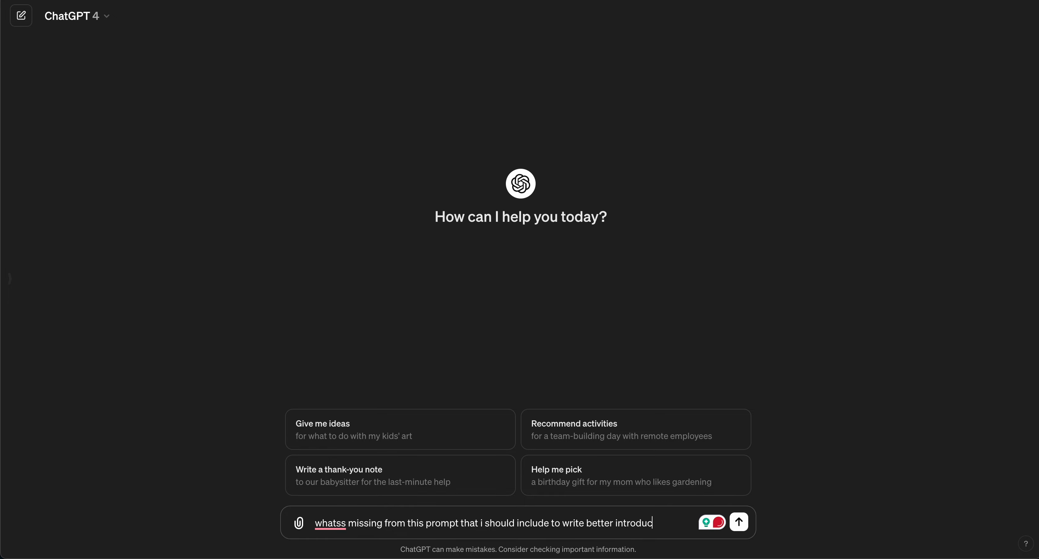
pyautogui.write('raphs?')
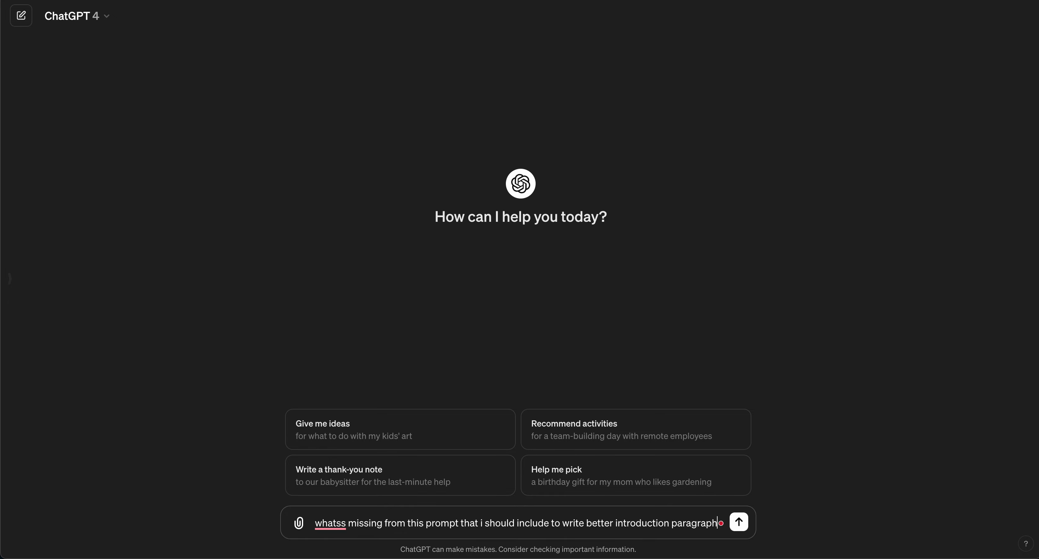
pyautogui.hotkey('shift', 'Return')
pyautogui.hotkey('shift', 'Return')
pyautogui.press('super+v')
pyautogui.press('Return')
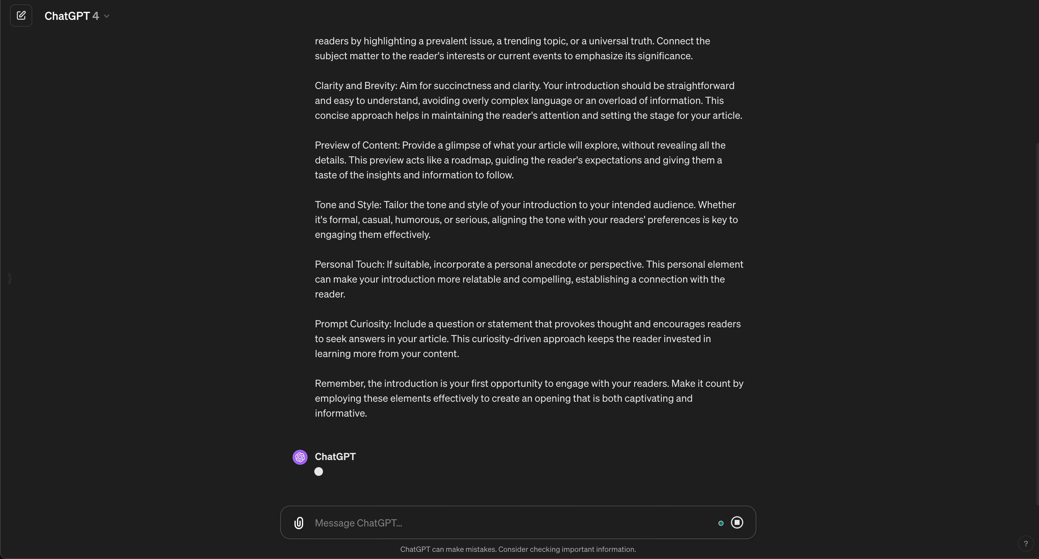
# - Read through the suggested additions to the introduction prompt and compare them with the original prompt elements
pyautogui.scroll(5, 781, 368)
pyautogui.scroll(-5, 781, 369)
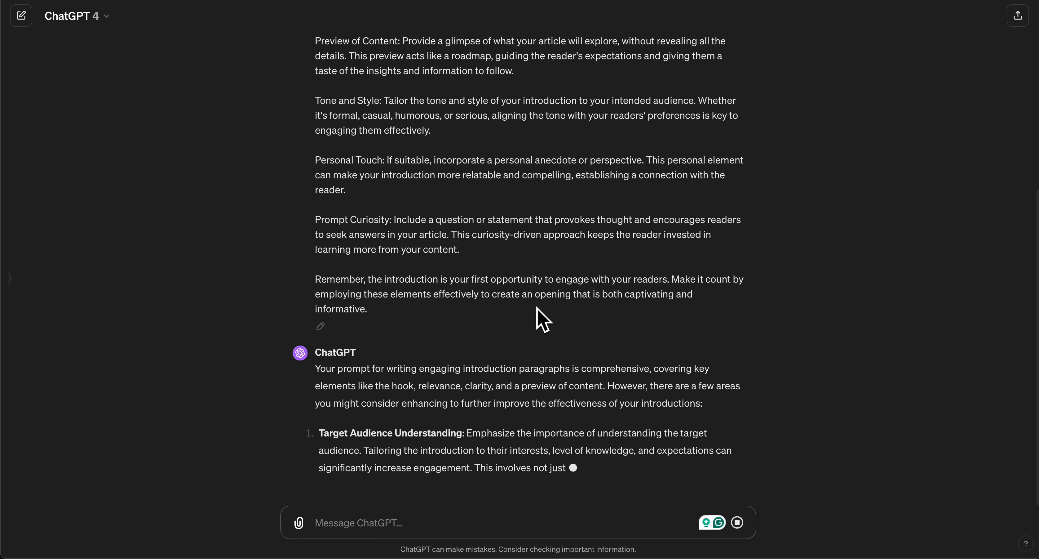
pyautogui.scroll(5, 537, 313)
pyautogui.scroll(-6, 538, 313)
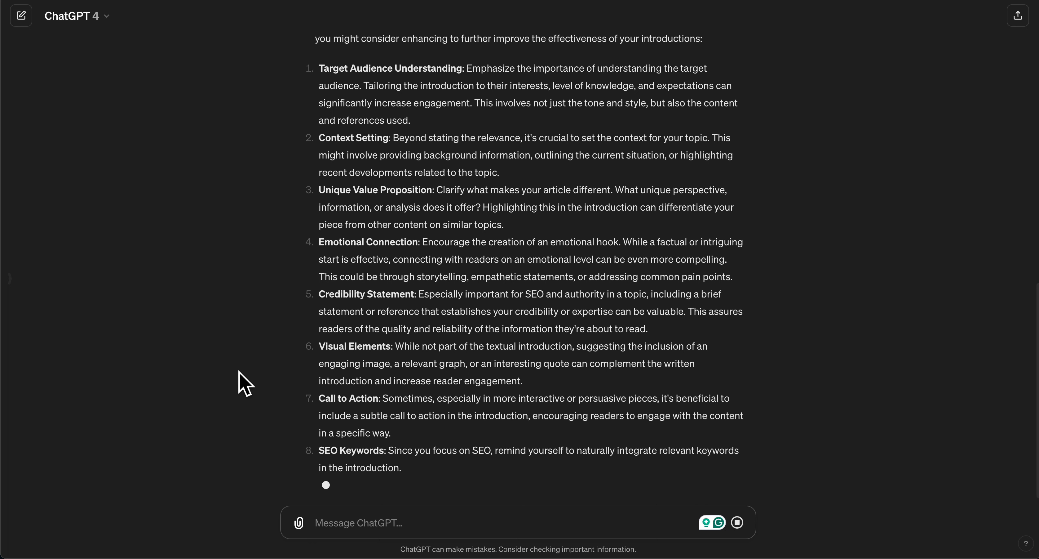
pyautogui.scroll(4, 246, 383)
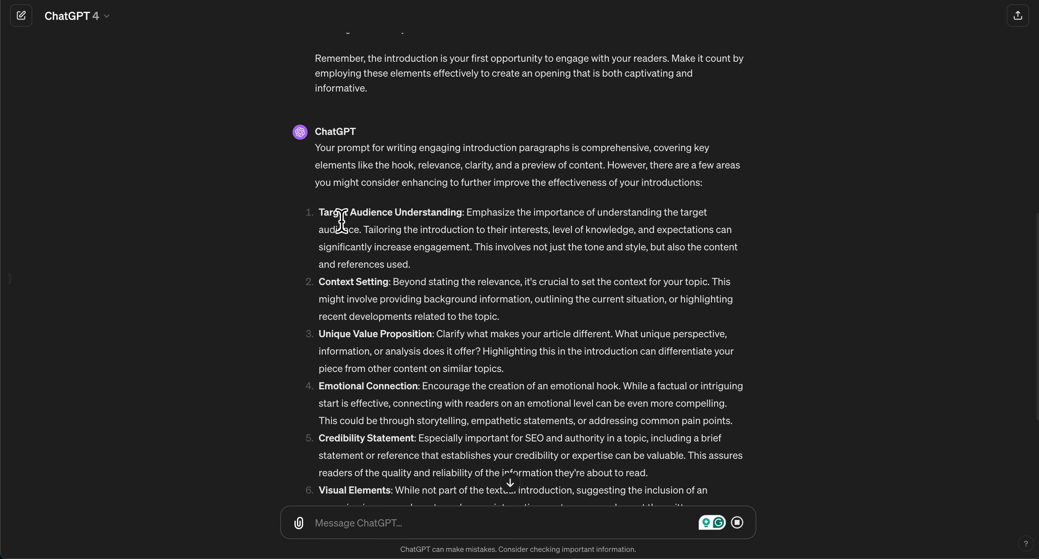
pyautogui.scroll(10, 364, 267)
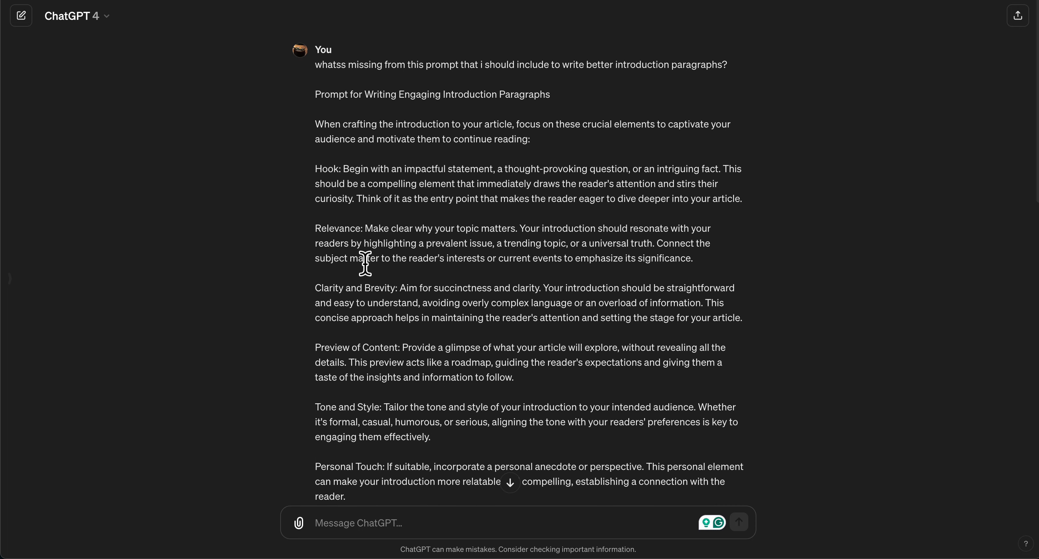
pyautogui.moveTo(316, 123); pyautogui.dragTo(598, 511)
pyautogui.scroll(-10, 467, 351)
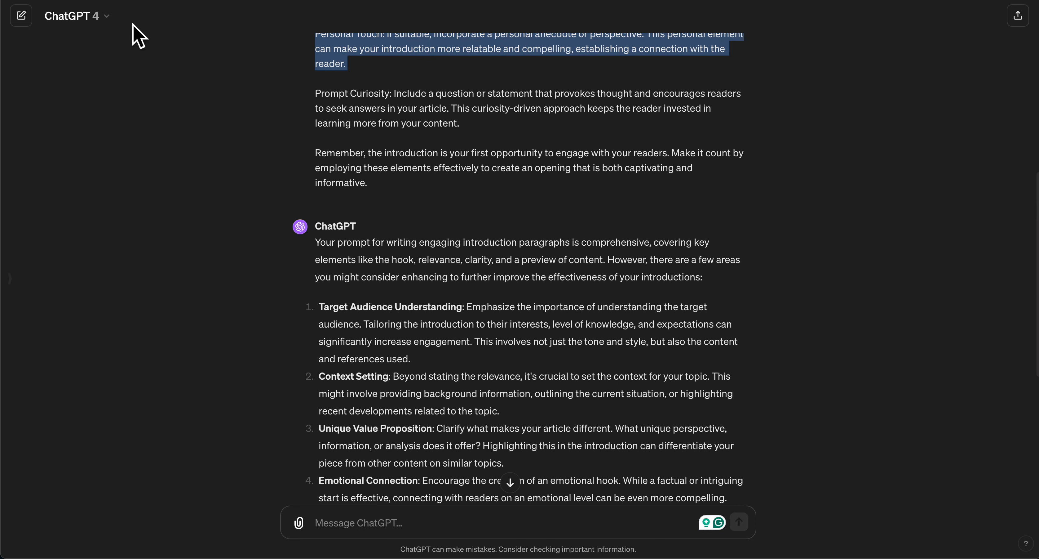
# - Reopen the "Craft Engaging Intro!" chat and send "my target audiences are digital marketers can you cater to them in this introduction"
pyautogui.click(10, 278)
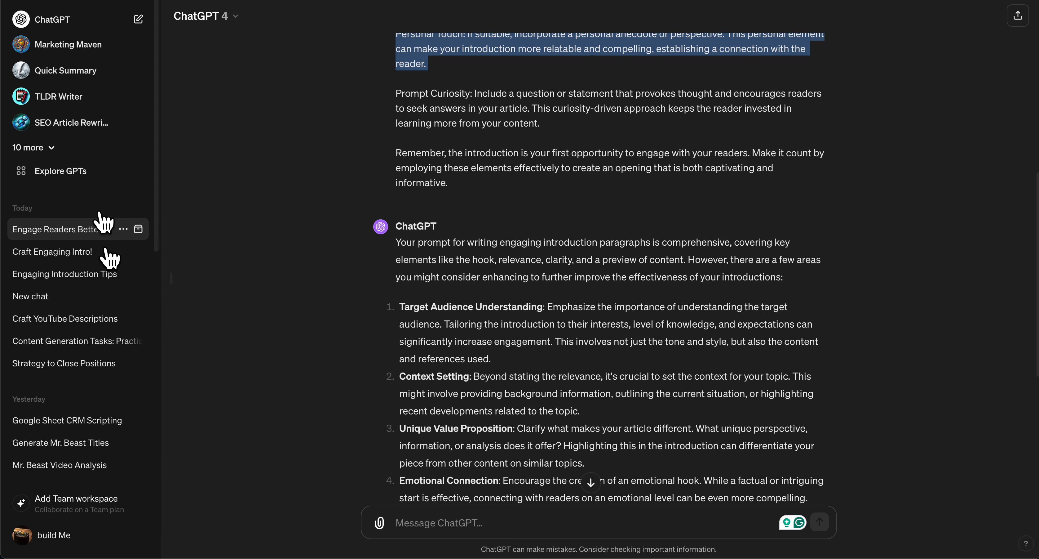
pyautogui.click(83, 255)
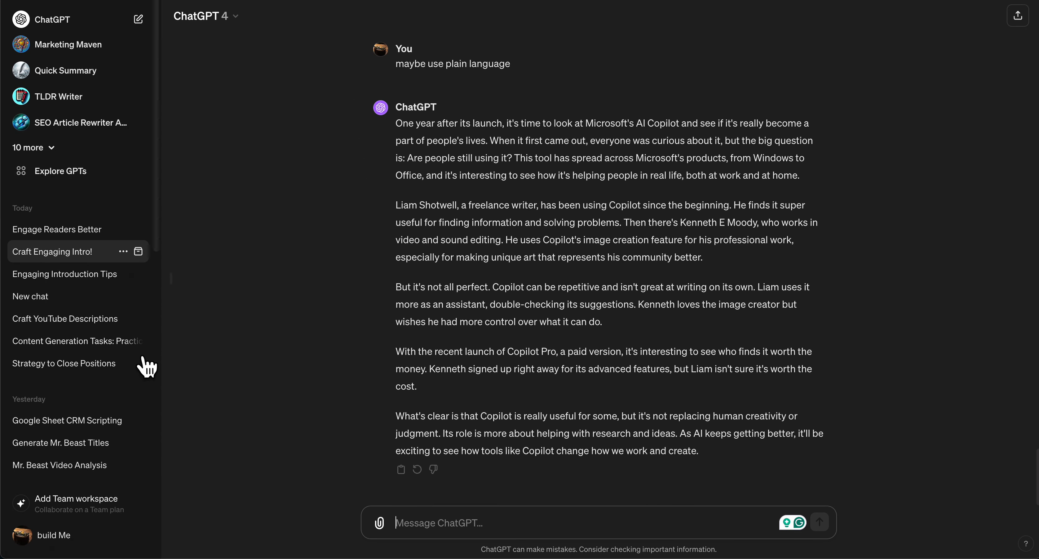
pyautogui.click(171, 281)
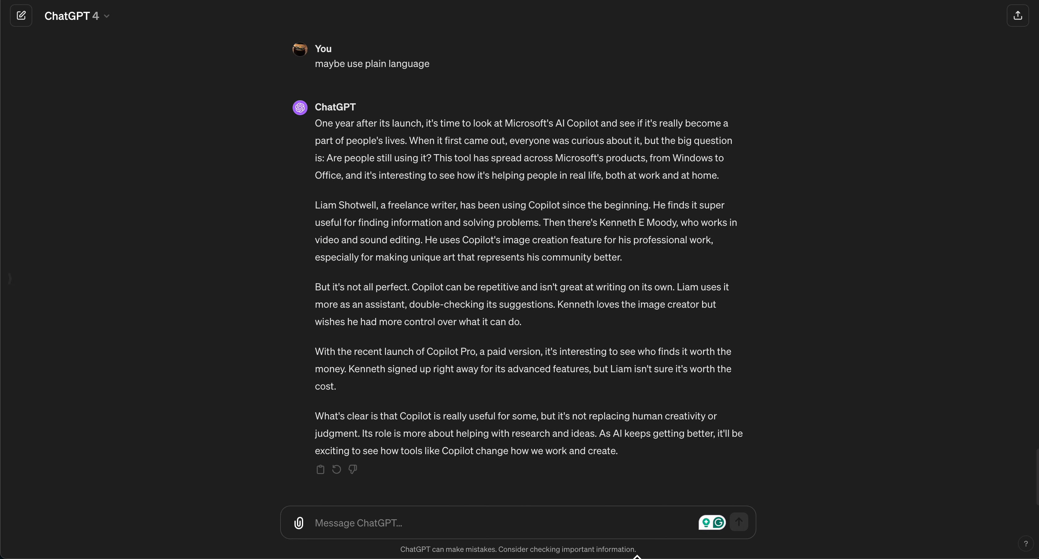
pyautogui.click(503, 523)
pyautogui.write('my target audiences are digital marketers can you cater to them in this introduction')
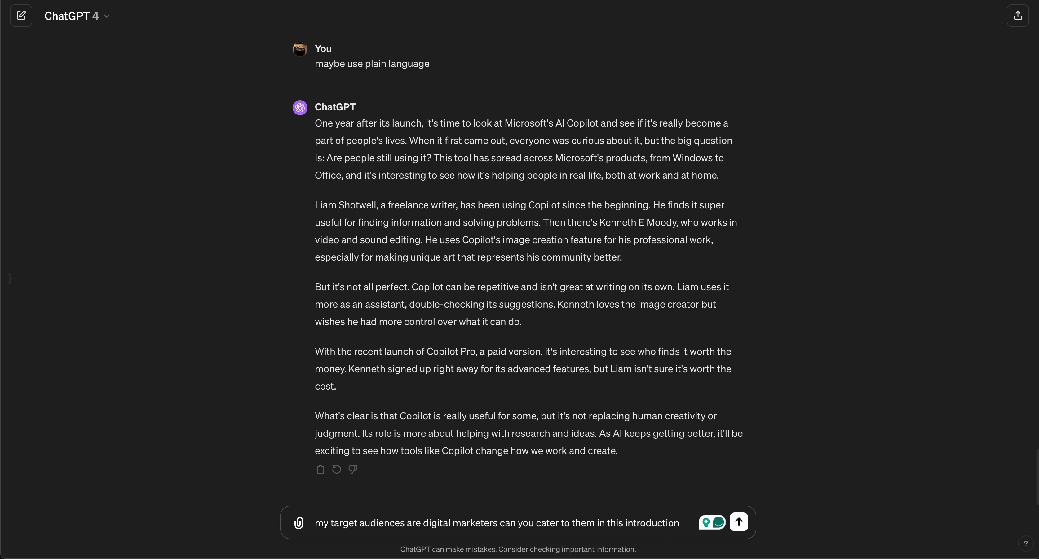
pyautogui.press('Return')
# - Send the follow-up "use plain language, and this is too long" for the digital-marketer introduction
pyautogui.write('\\')
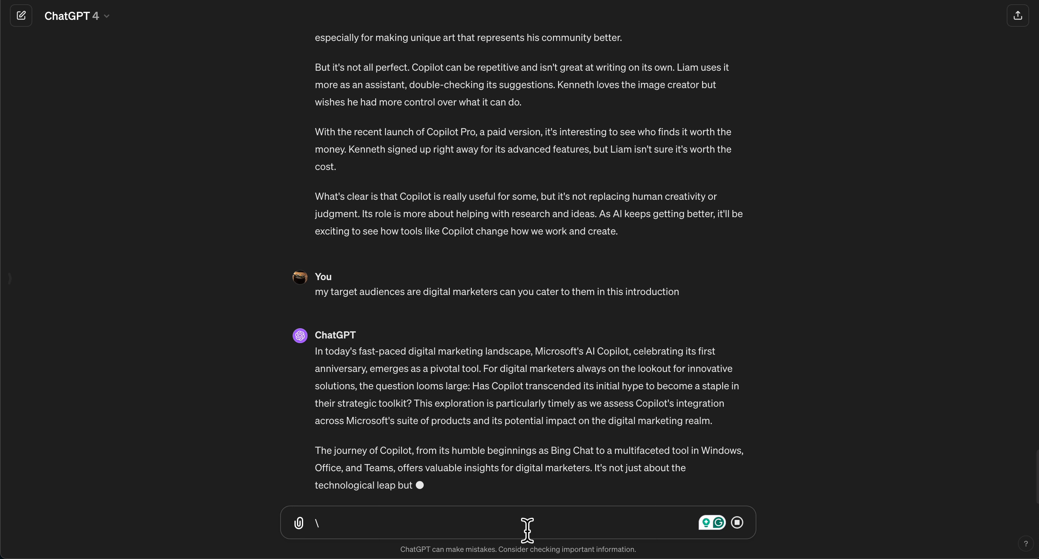
pyautogui.write('use')
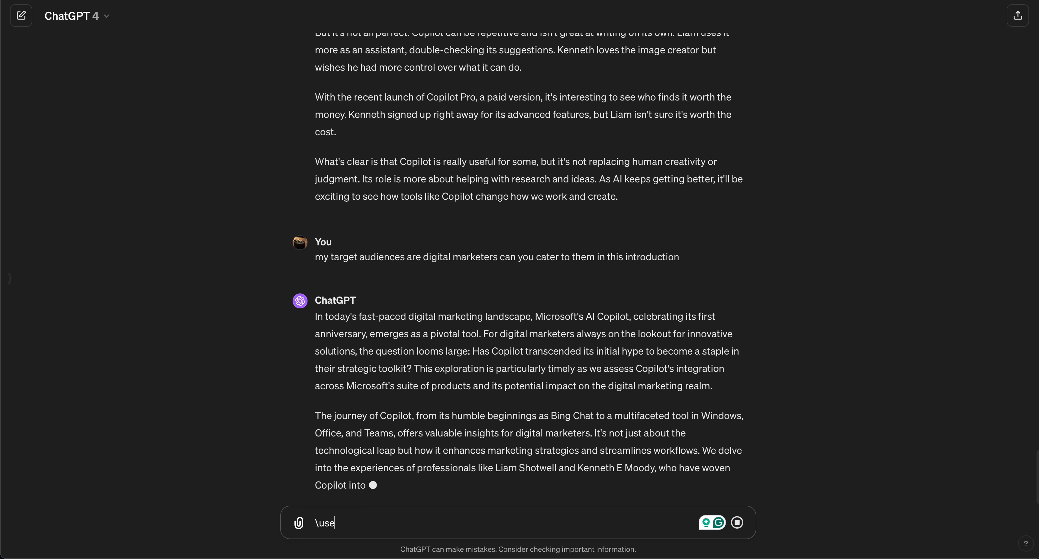
pyautogui.press('BackSpace')
pyautogui.press('BackSpace')
pyautogui.press('BackSpace')
pyautogui.press('BackSpace')
pyautogui.write('use plain language')
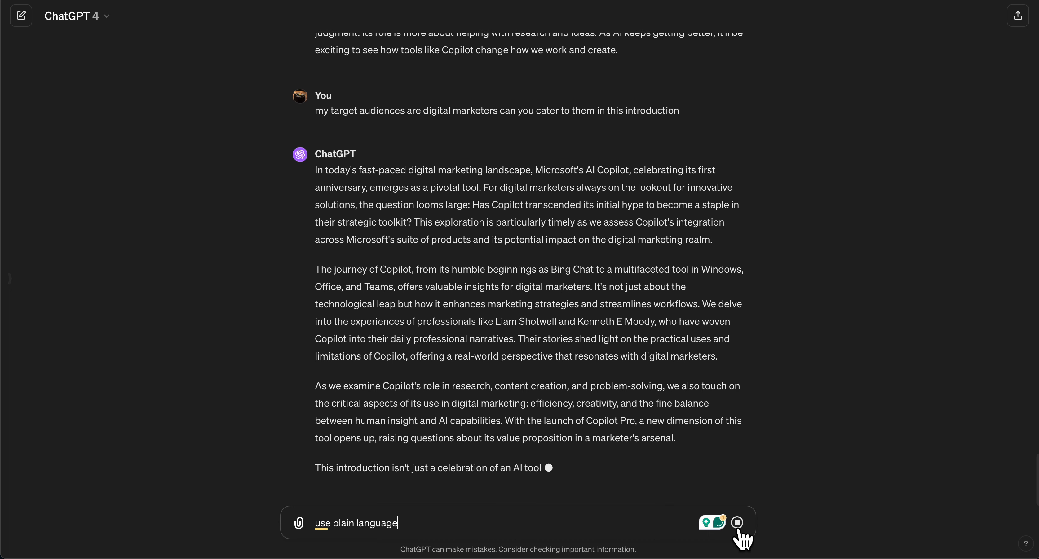
pyautogui.write(', and t')
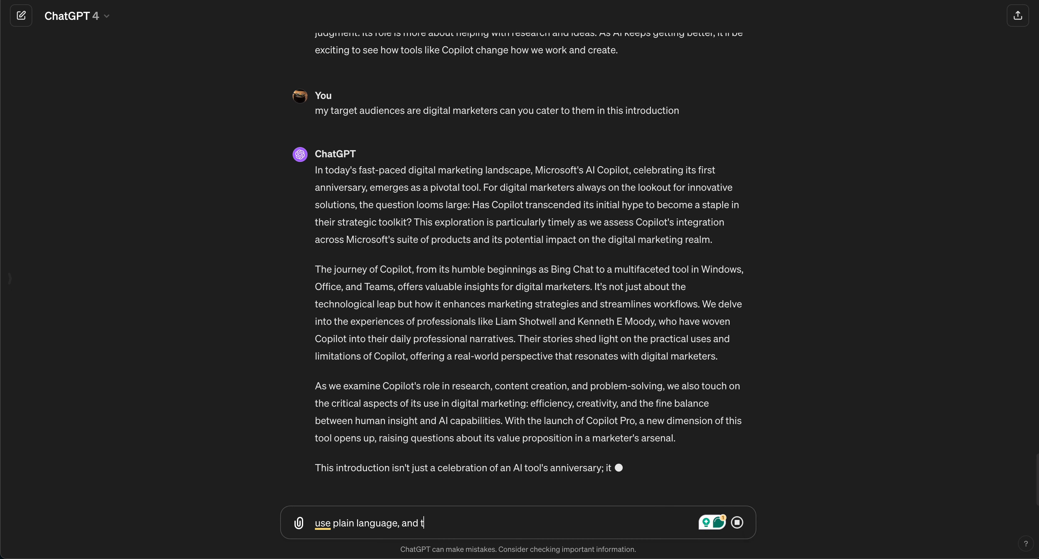
pyautogui.write('his is too long')
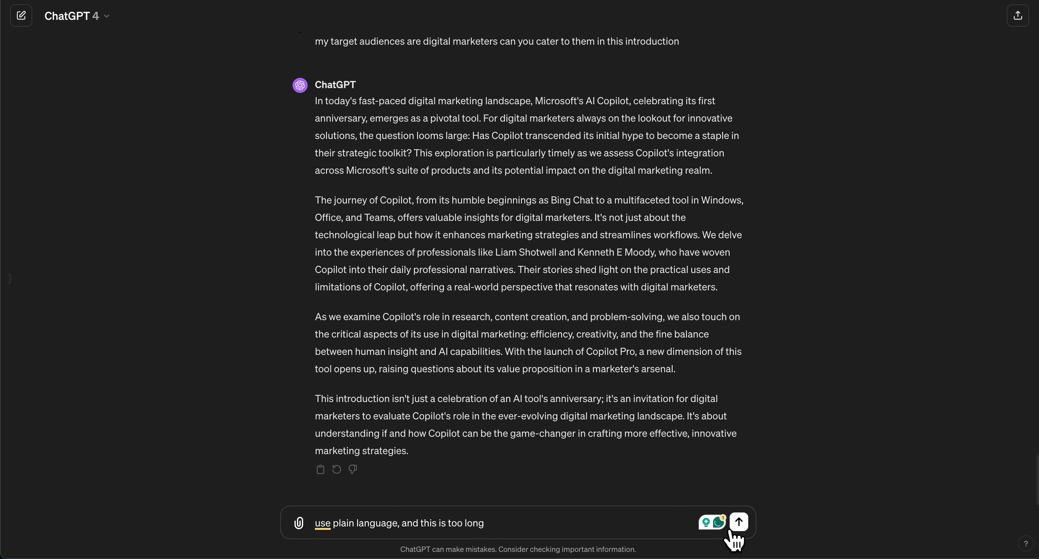
pyautogui.click(735, 523)
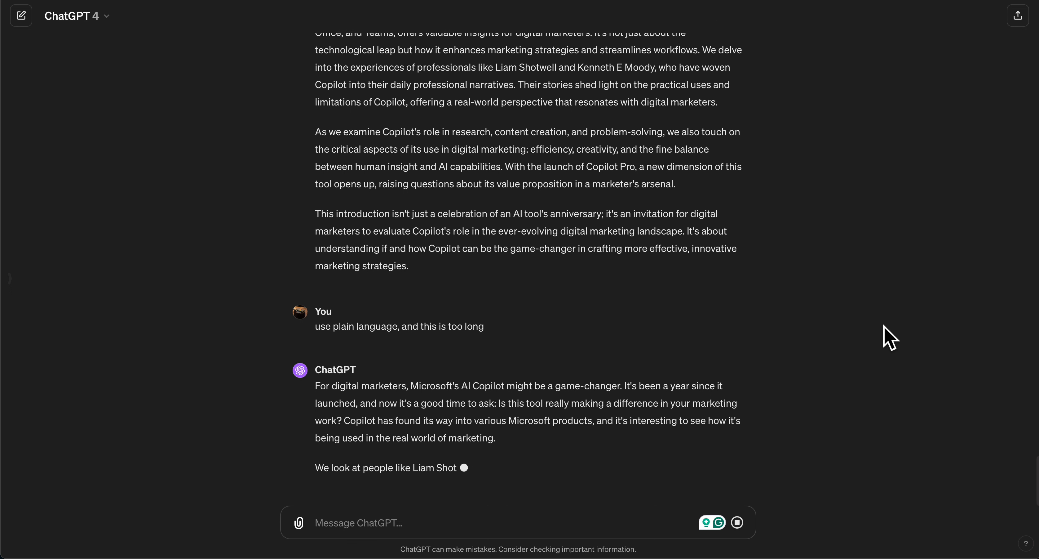
# - Return to the "Engage Readers Better" chat and highlight the suggested prompt elements from Target Audience Understanding to Call to Action
pyautogui.click(10, 278)
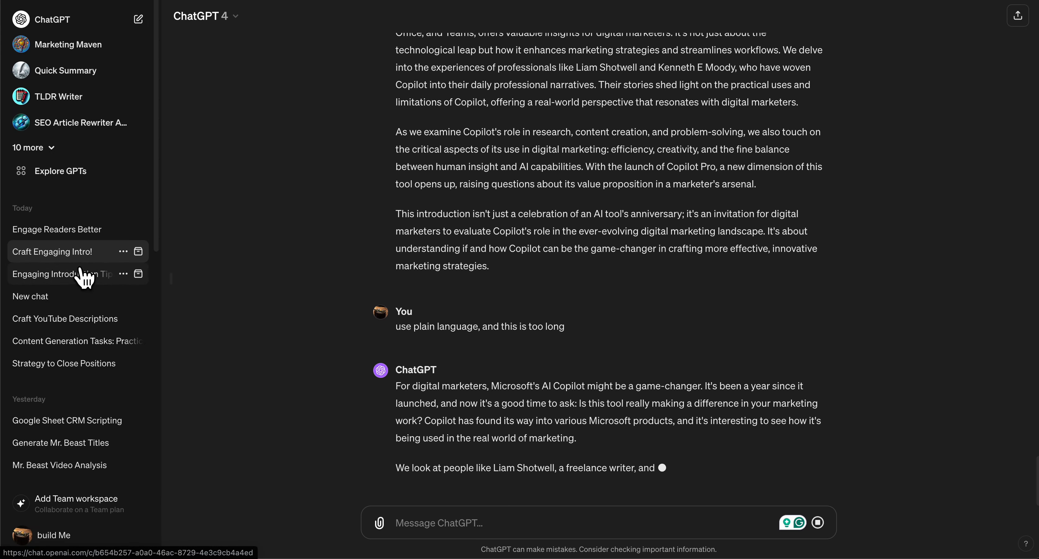
pyautogui.click(86, 230)
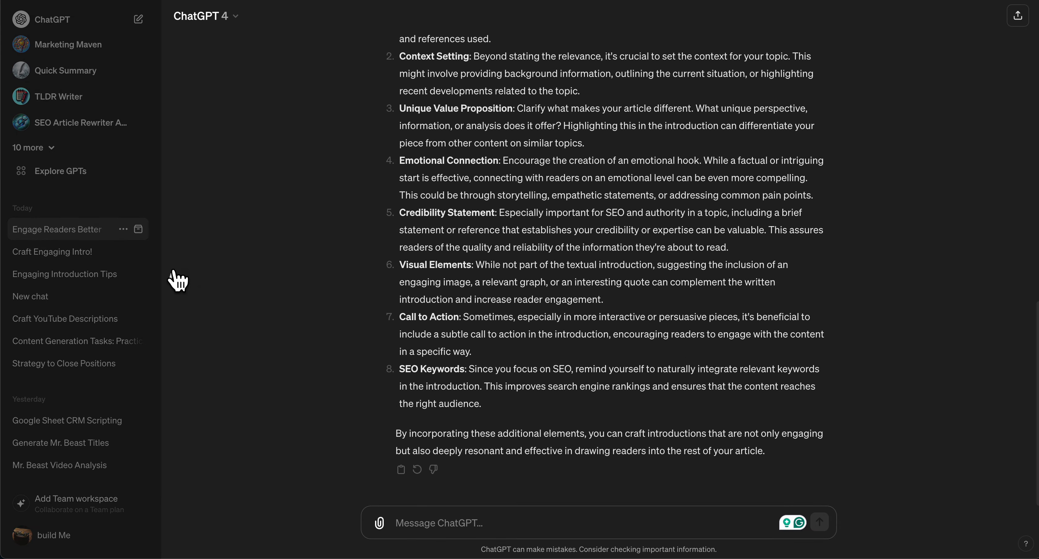
pyautogui.click(173, 278)
pyautogui.scroll(3, 325, 121)
pyautogui.moveTo(321, 122); pyautogui.dragTo(645, 355)
pyautogui.scroll(-2, 649, 357)
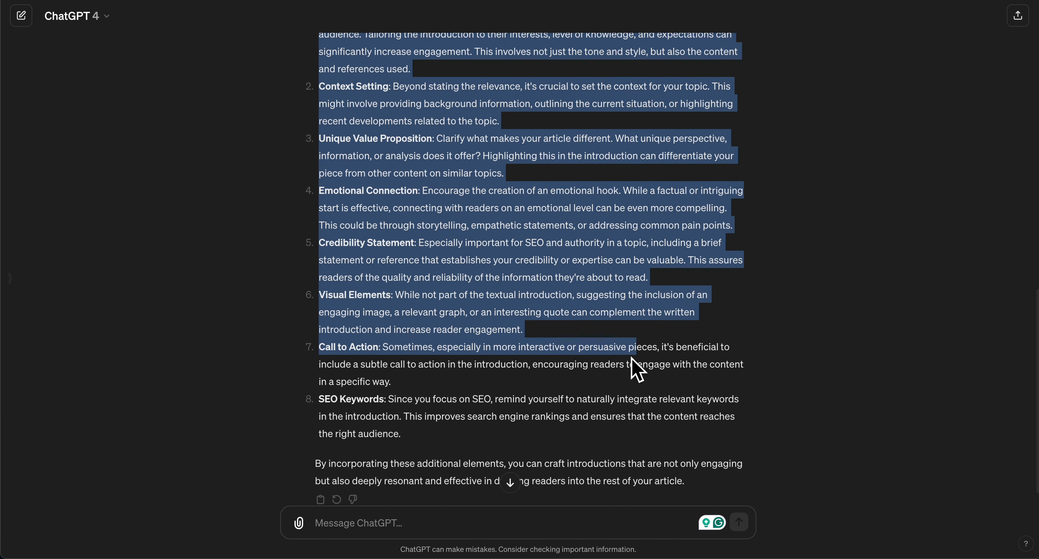
# - Clear the text highlight and review the original introduction prompt from its Hook element through Prompt Curiosity and the closing reminder
pyautogui.click(628, 368)
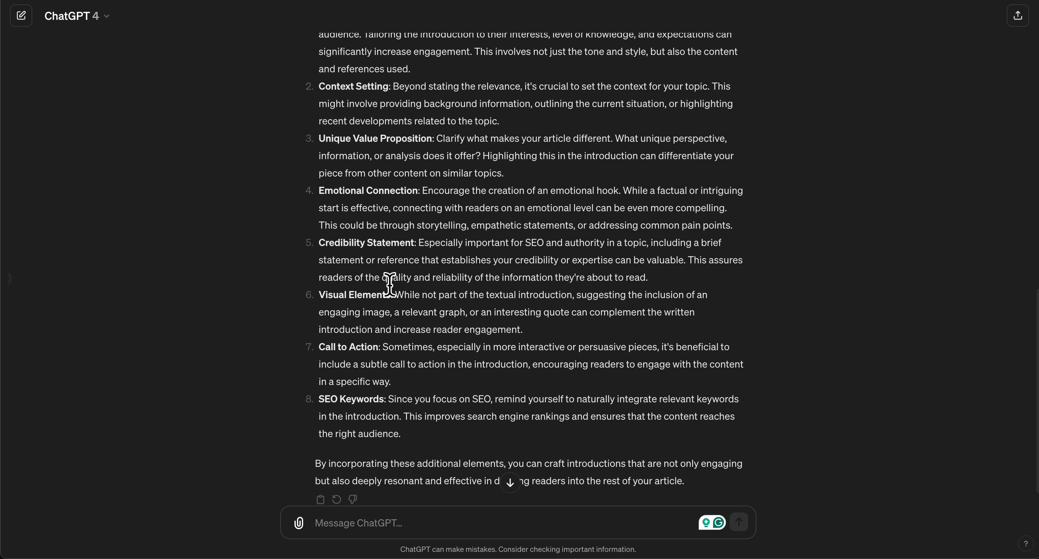
pyautogui.scroll(10, 376, 283)
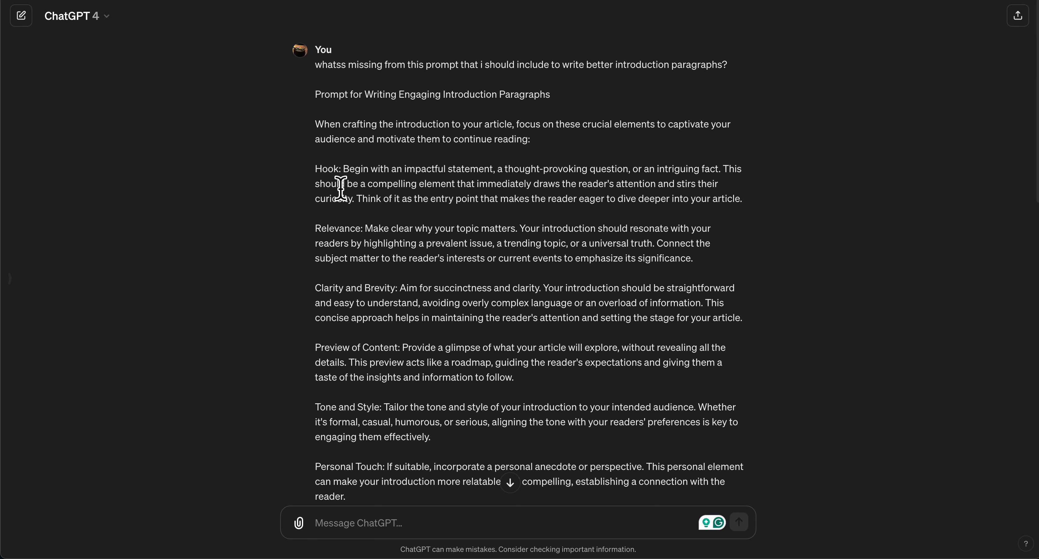
pyautogui.scroll(-4, 341, 187)
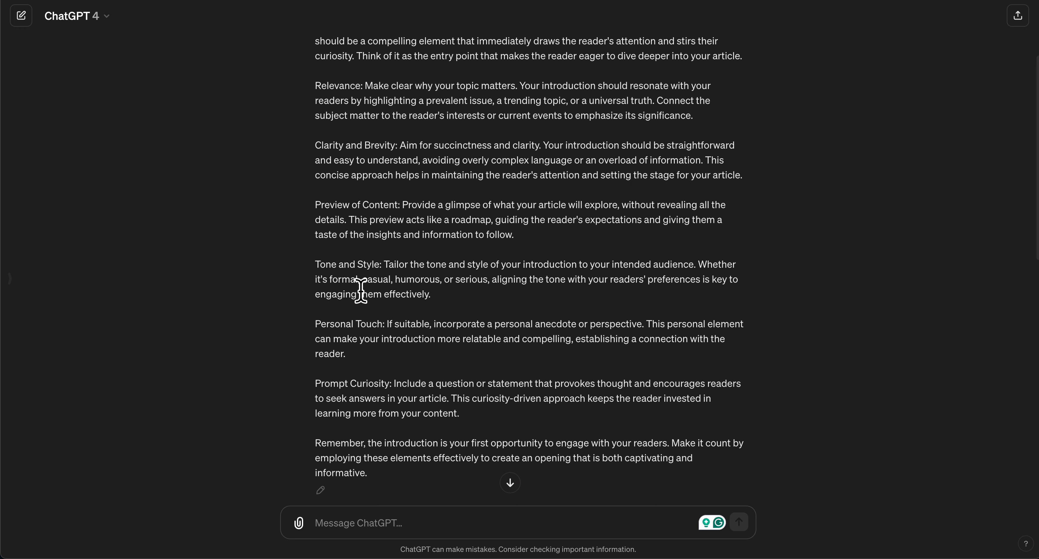
pyautogui.scroll(4, 364, 294)
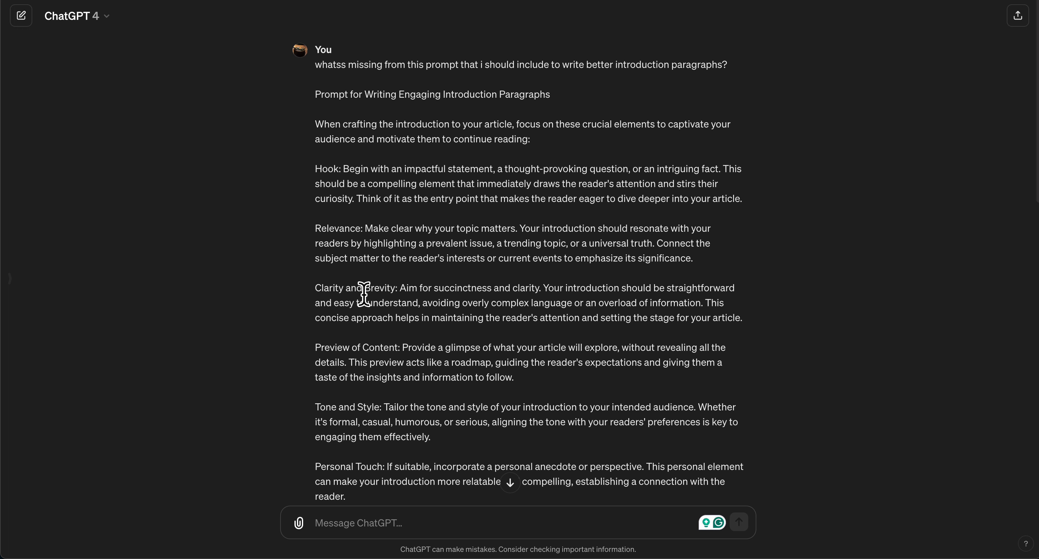
pyautogui.scroll(-4, 365, 299)
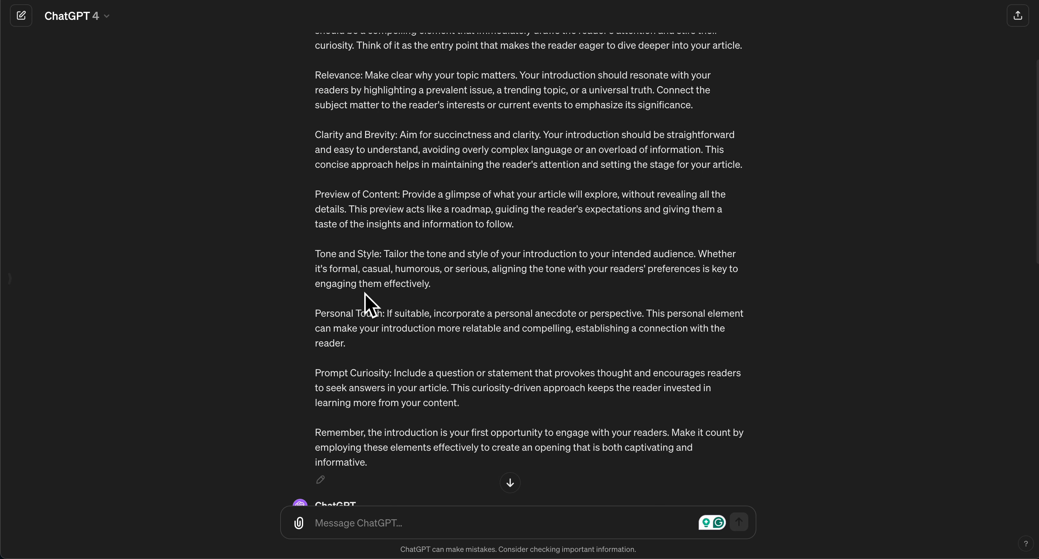
pyautogui.scroll(-1, 370, 306)
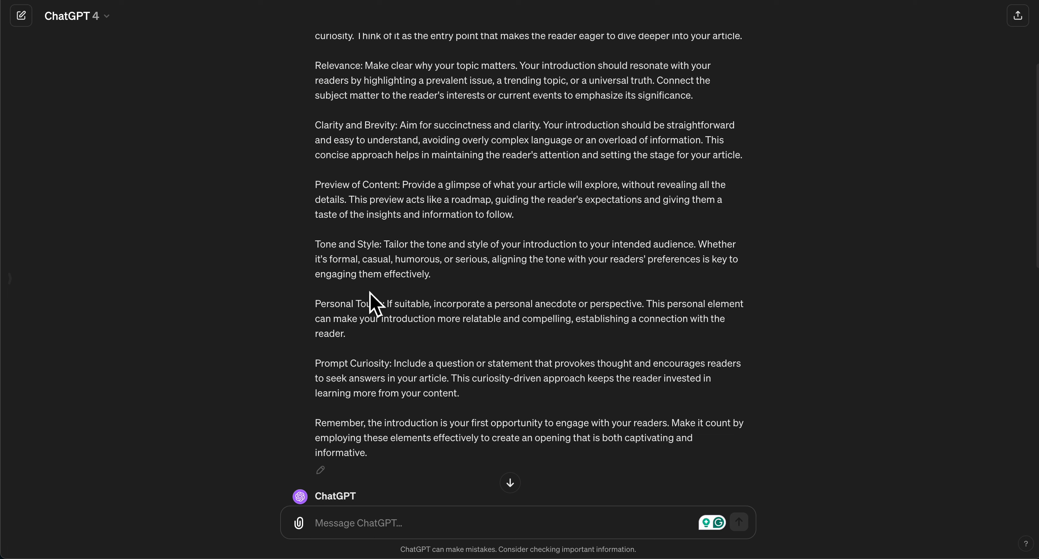
pyautogui.scroll(4, 486, 294)
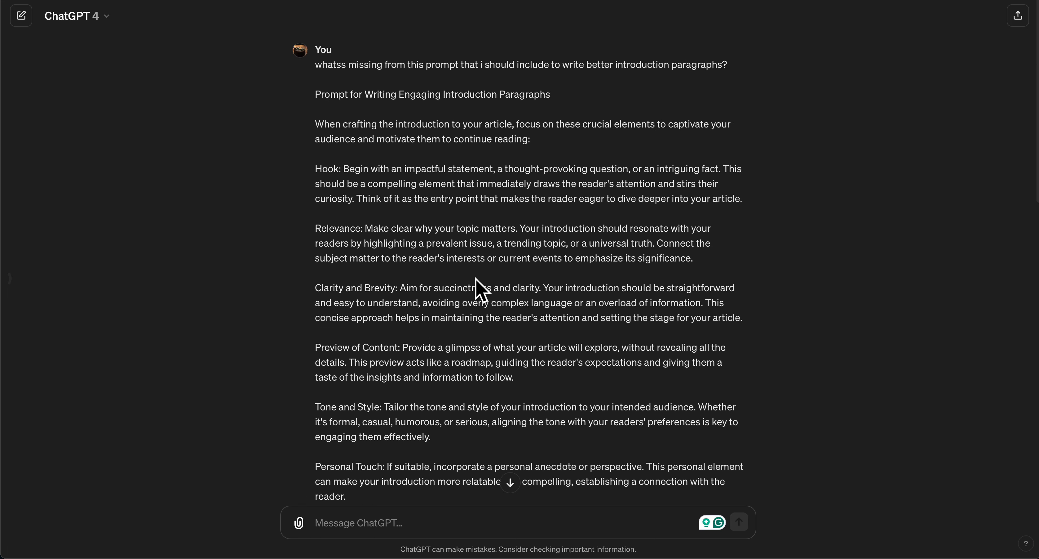